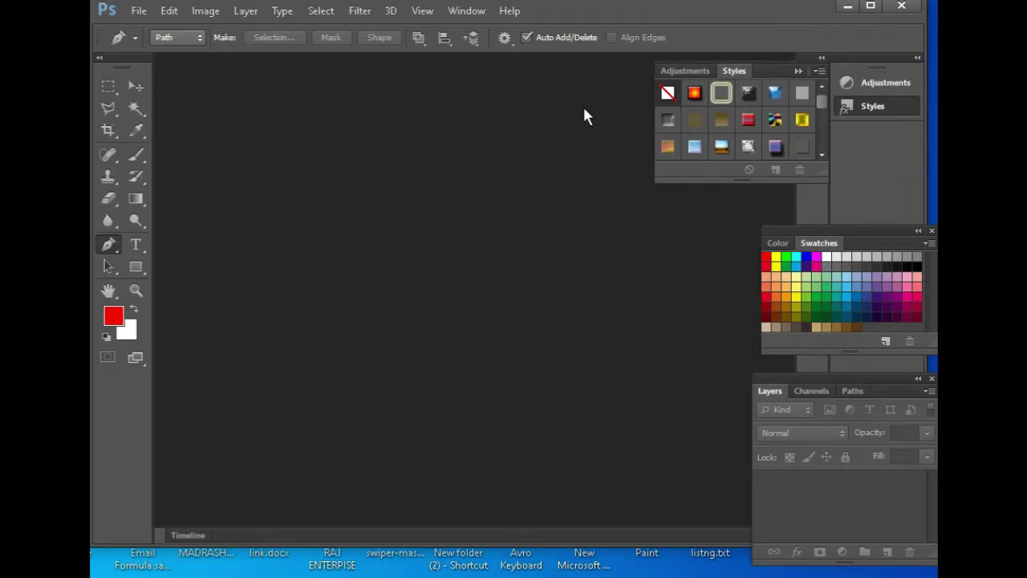
Step: With the Move tool active, create a blank 2048 × 1152 pixel document under its default name and close it
{"action": "left_click", "coordinate": [141, 84]}
{"action": "left_click", "coordinate": [139, 12]}
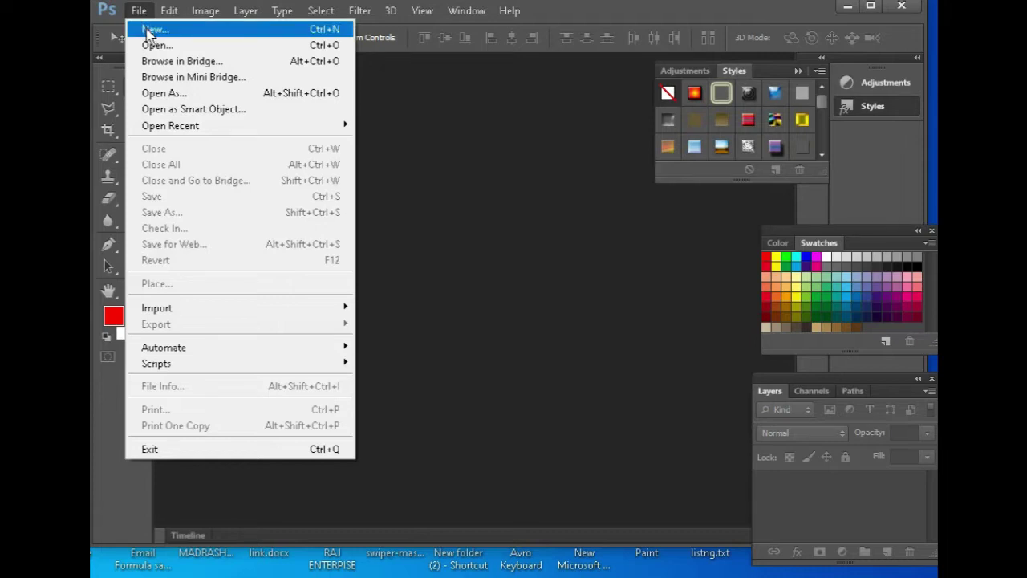
{"action": "left_click", "coordinate": [152, 30]}
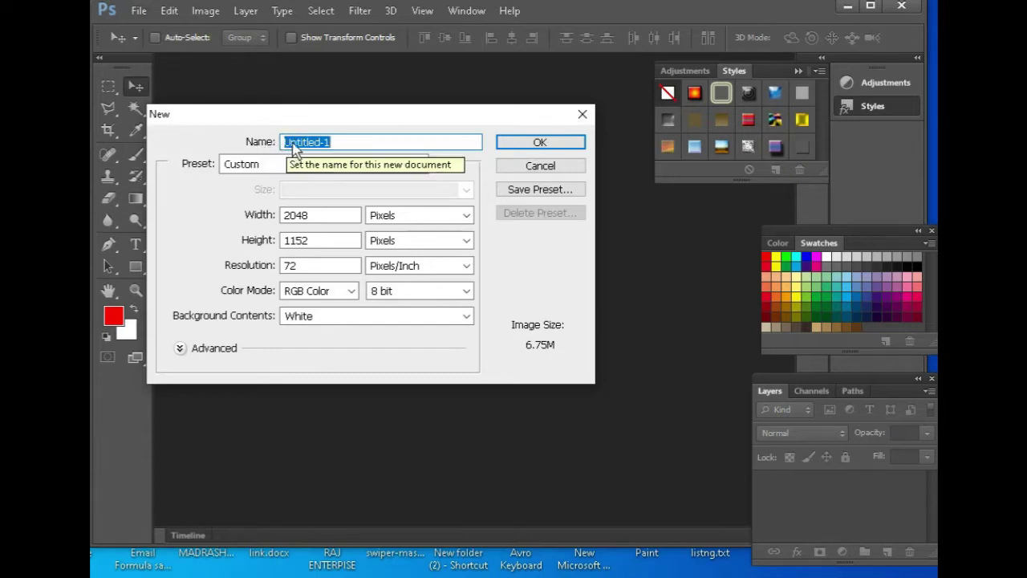
{"action": "left_click", "coordinate": [513, 144]}
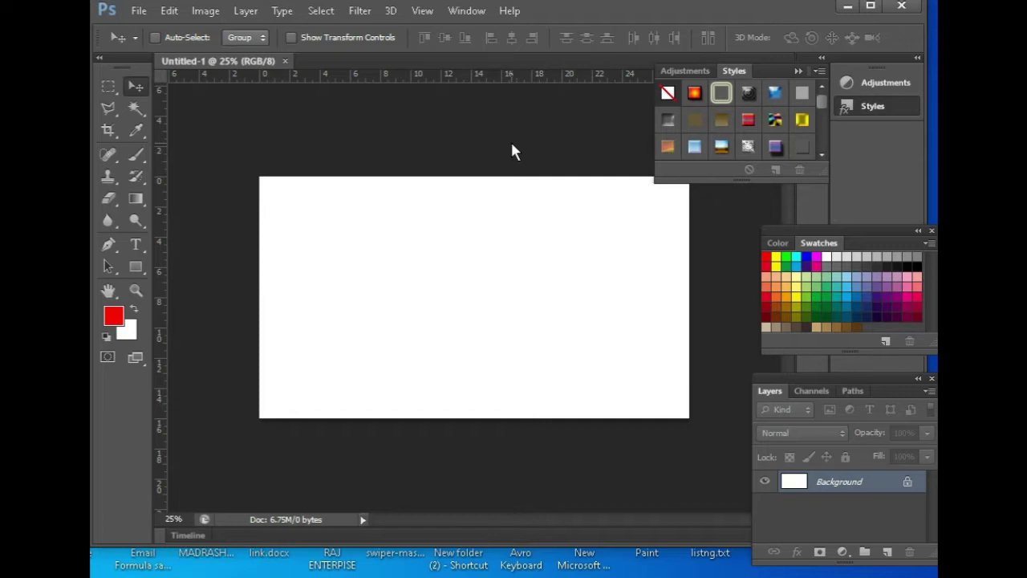
{"action": "left_click", "coordinate": [286, 61]}
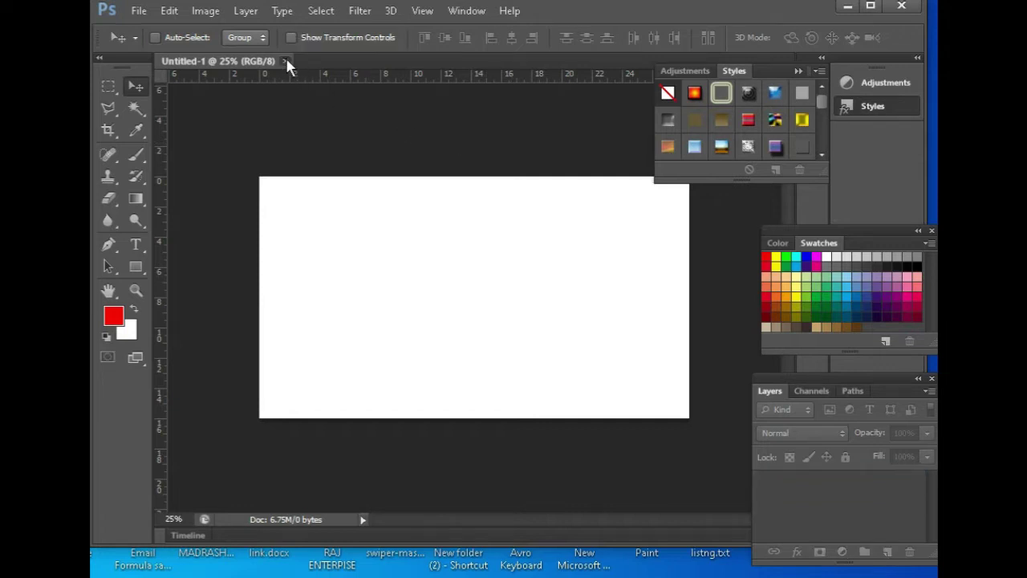
Step: Create a blank 2048 × 1152 pixel document, entering a person's first name as the document name
{"action": "left_click", "coordinate": [142, 14]}
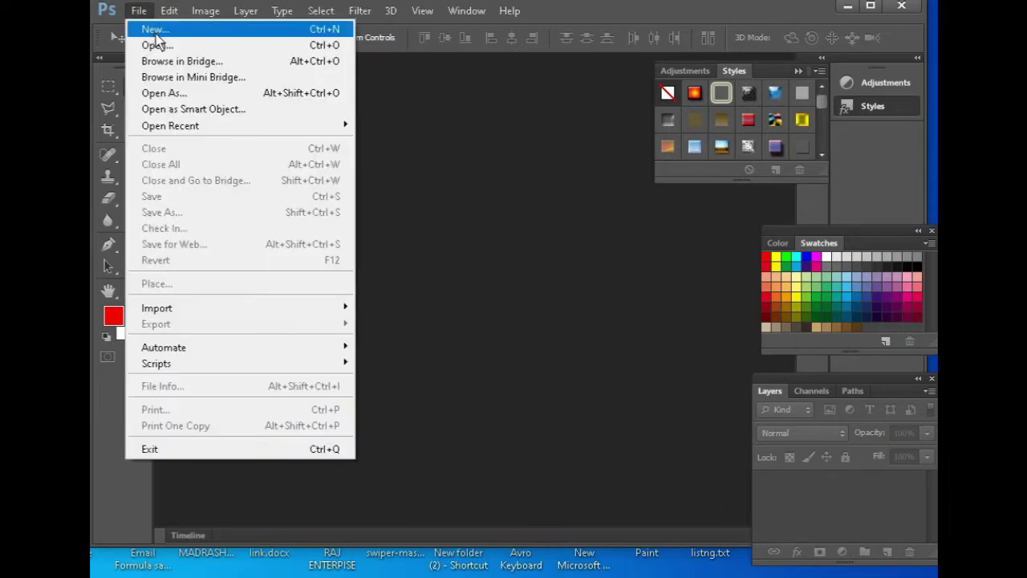
{"action": "left_click", "coordinate": [155, 33]}
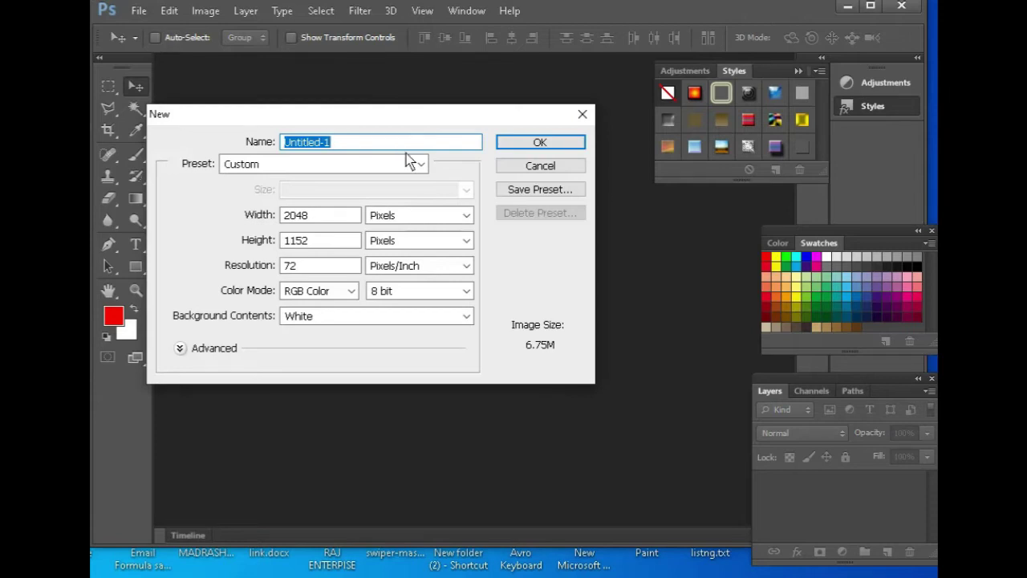
{"action": "type", "text": "RUBEL"}
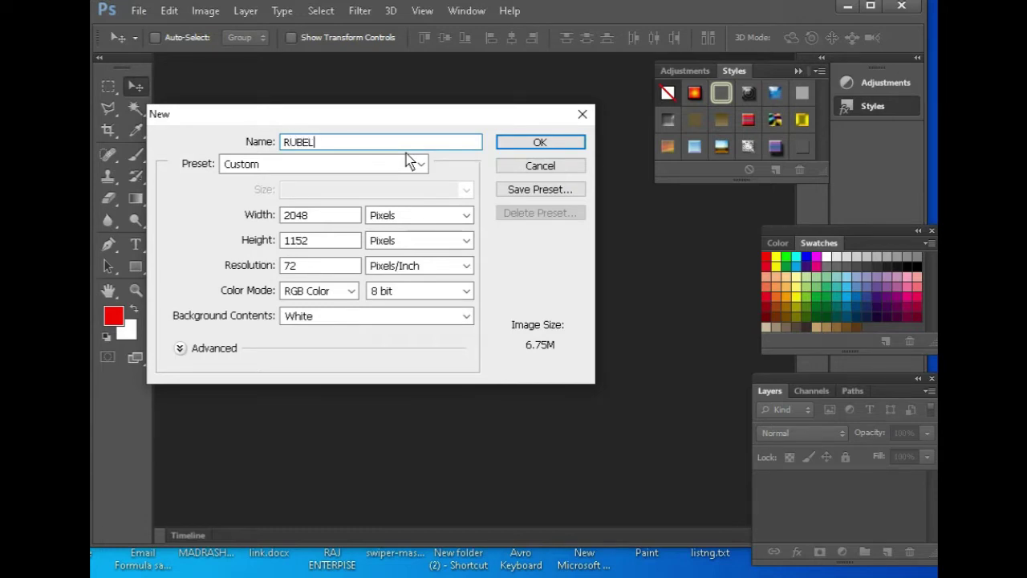
{"action": "left_click", "coordinate": [540, 142]}
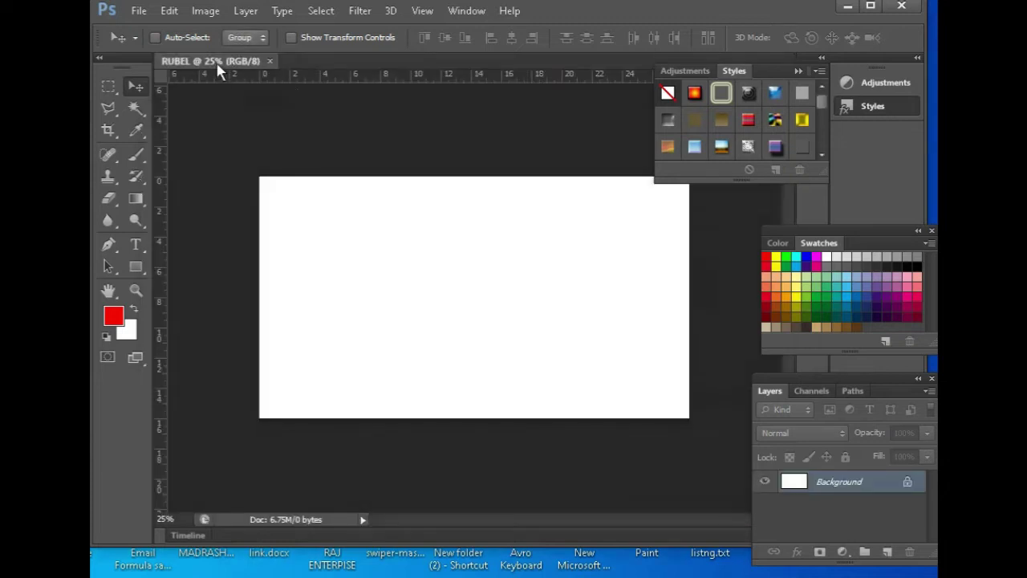
Step: Undock the named document into a floating window and close it
{"action": "left_click_drag", "start_coordinate": [217, 64], "coordinate": [228, 95]}
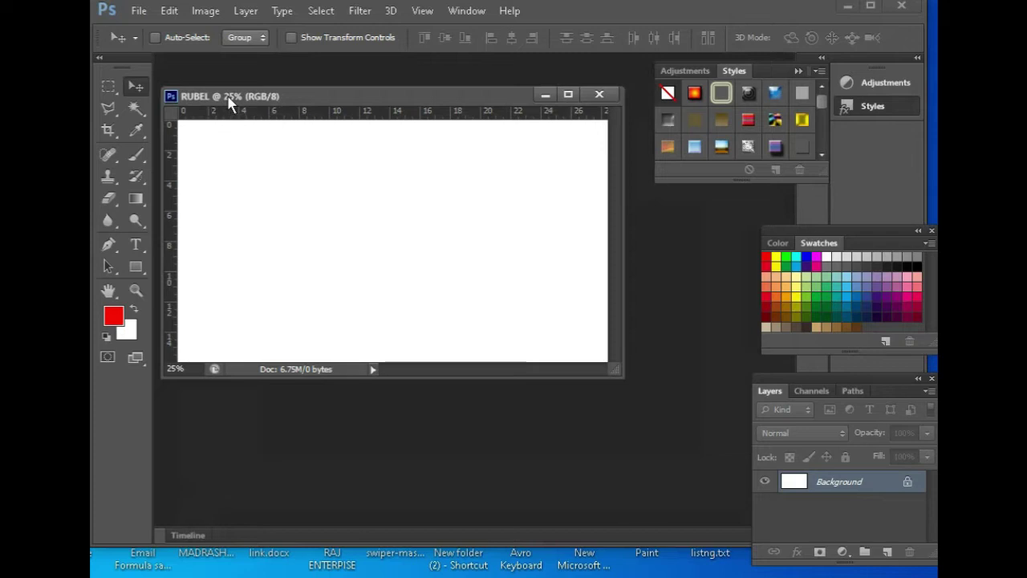
{"action": "left_click", "coordinate": [596, 94]}
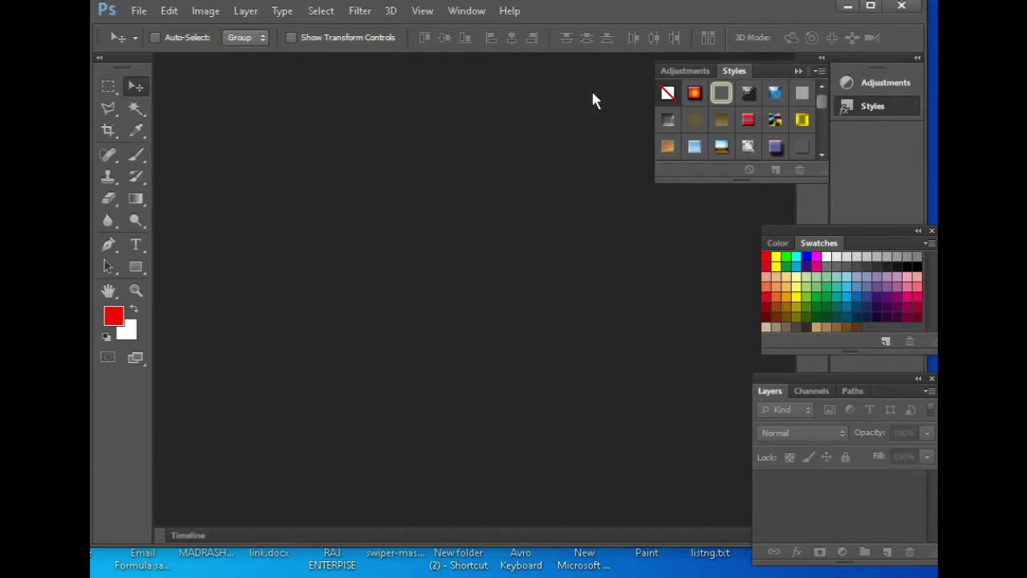
Step: Start a new document, try the Default Photoshop Size preset, and settle on the U.S. Paper preset
{"action": "left_click", "coordinate": [141, 11]}
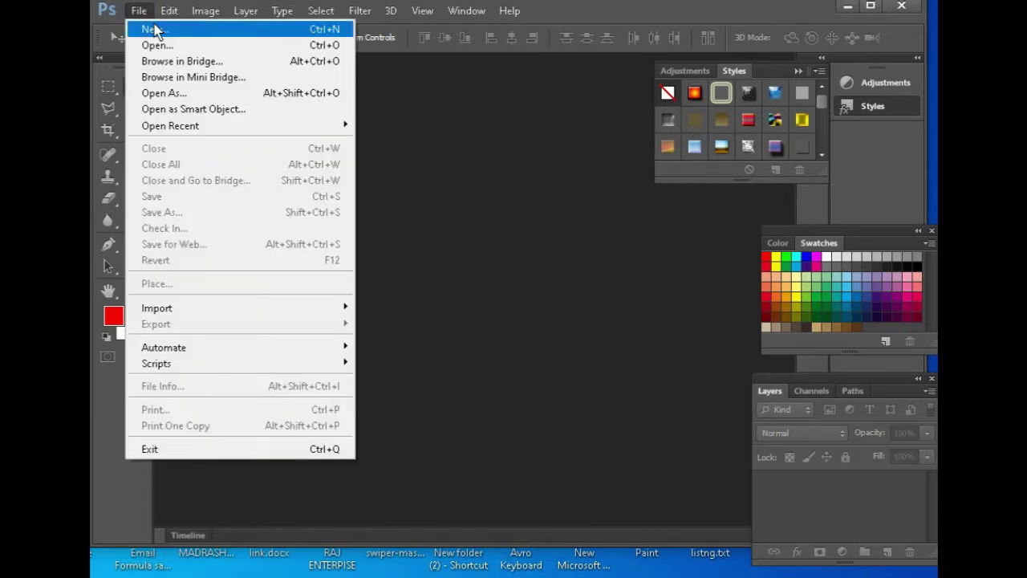
{"action": "left_click", "coordinate": [156, 30]}
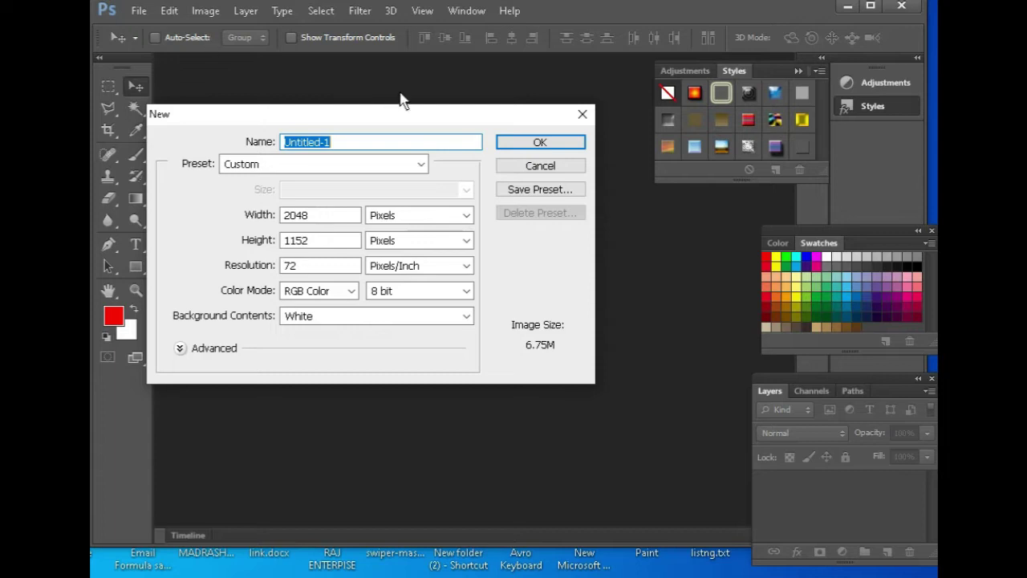
{"action": "left_click", "coordinate": [418, 168]}
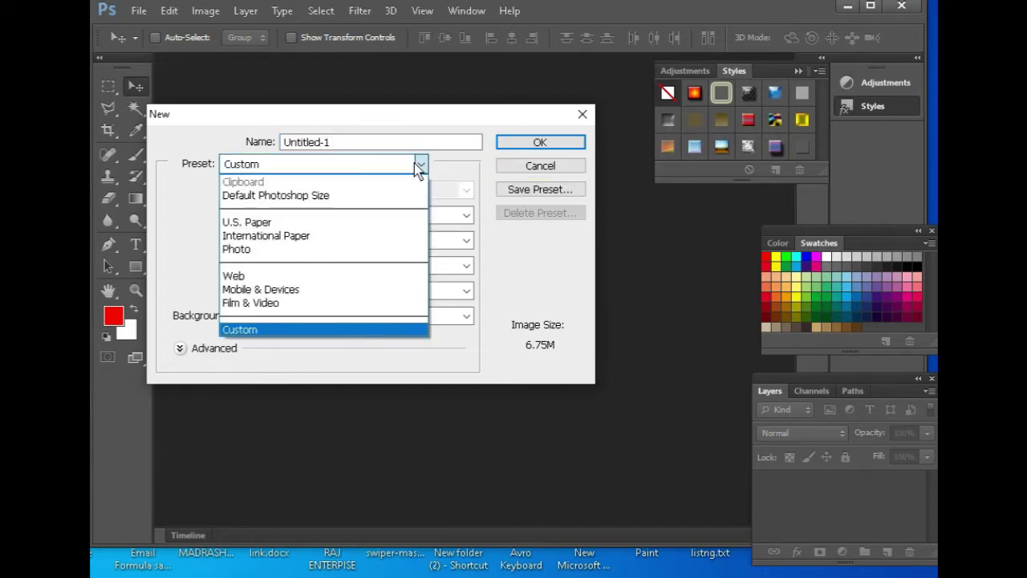
{"action": "left_click", "coordinate": [299, 197]}
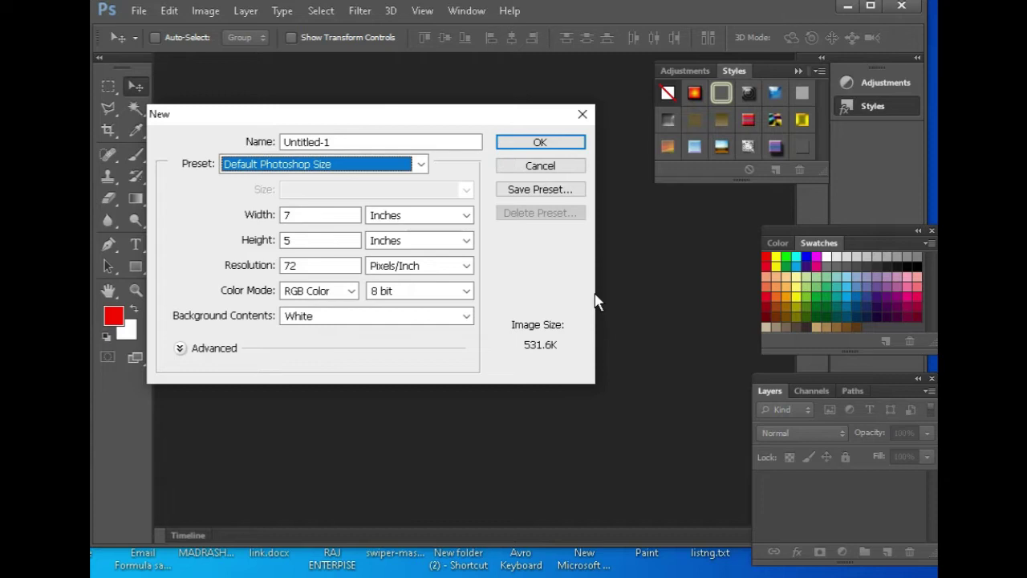
{"action": "left_click", "coordinate": [421, 165]}
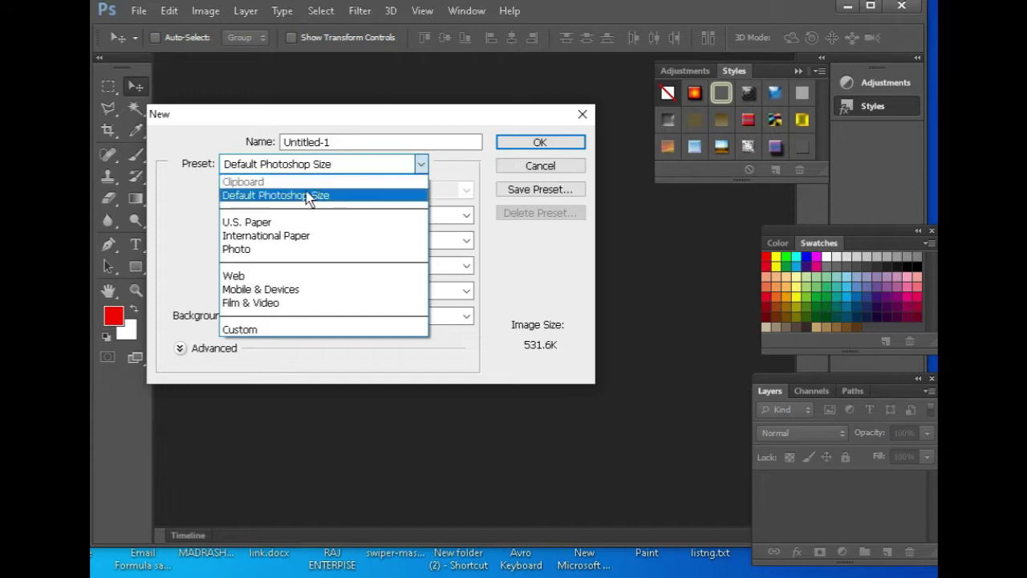
{"action": "left_click", "coordinate": [282, 225]}
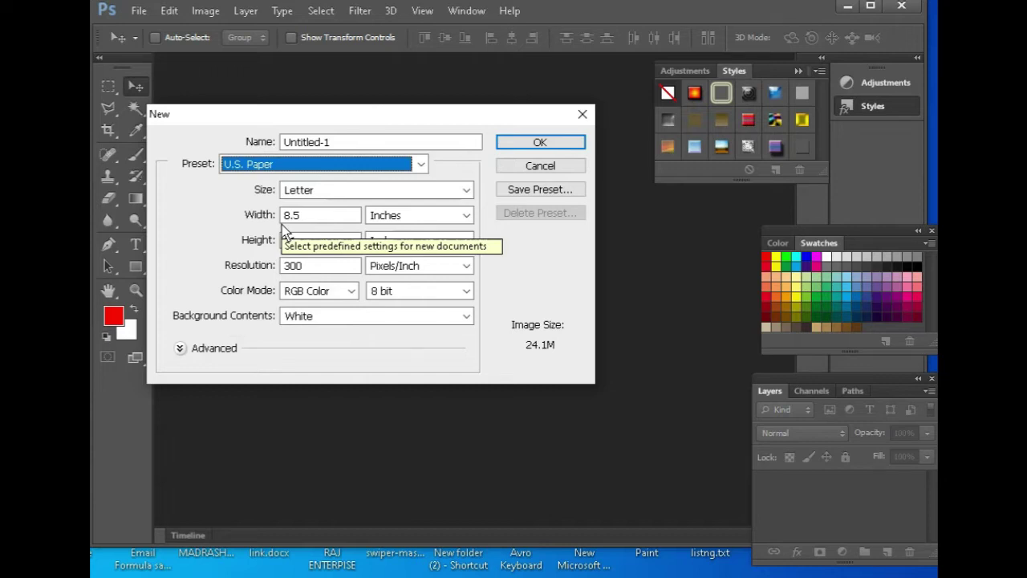
{"action": "left_click", "coordinate": [422, 165]}
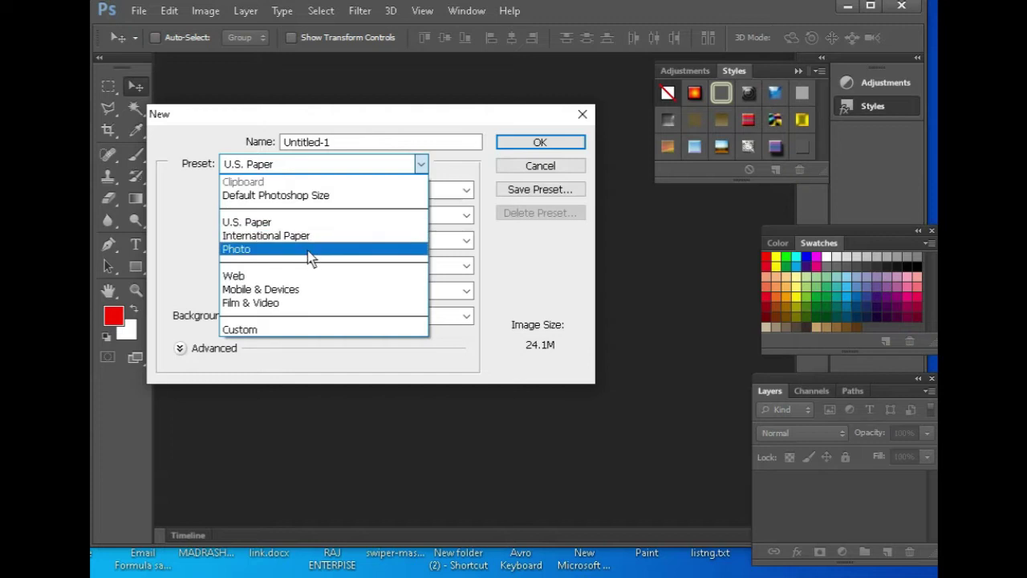
{"action": "left_click", "coordinate": [421, 165]}
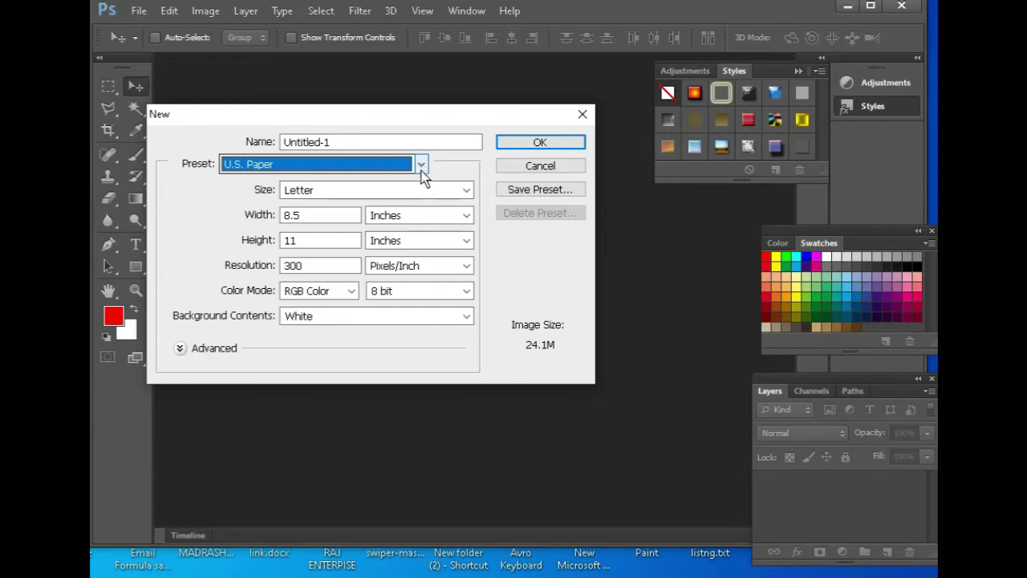
Step: Set the new document's width to 2 inches and its height to 2 inches
{"action": "left_click", "coordinate": [354, 217]}
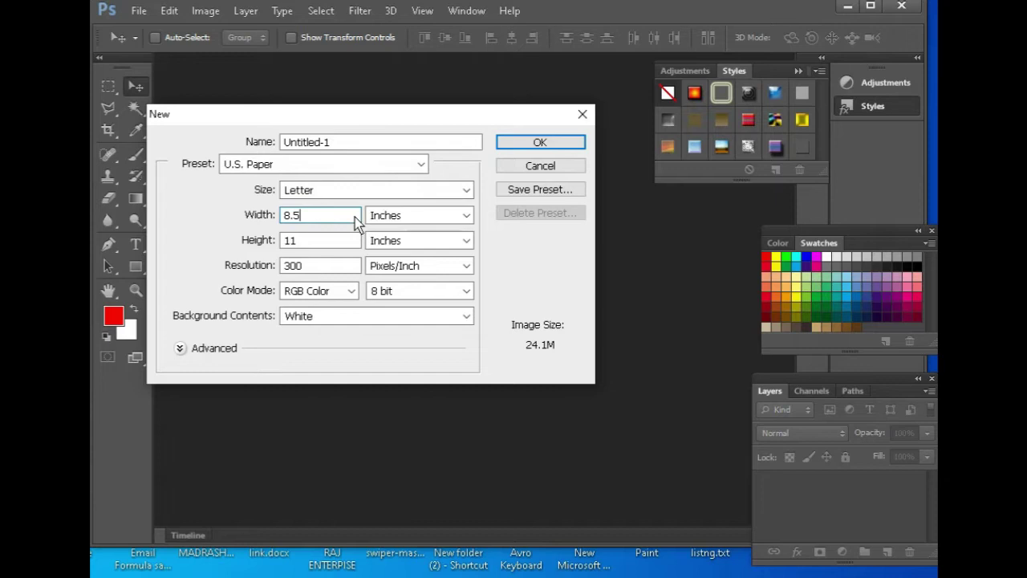
{"action": "key", "text": "BackSpace"}
{"action": "key", "text": "BackSpace"}
{"action": "key", "text": "BackSpace"}
{"action": "type", "text": "2"}
{"action": "left_click", "coordinate": [313, 245]}
{"action": "key", "text": "BackSpace"}
{"action": "key", "text": "BackSpace"}
{"action": "type", "text": "2"}
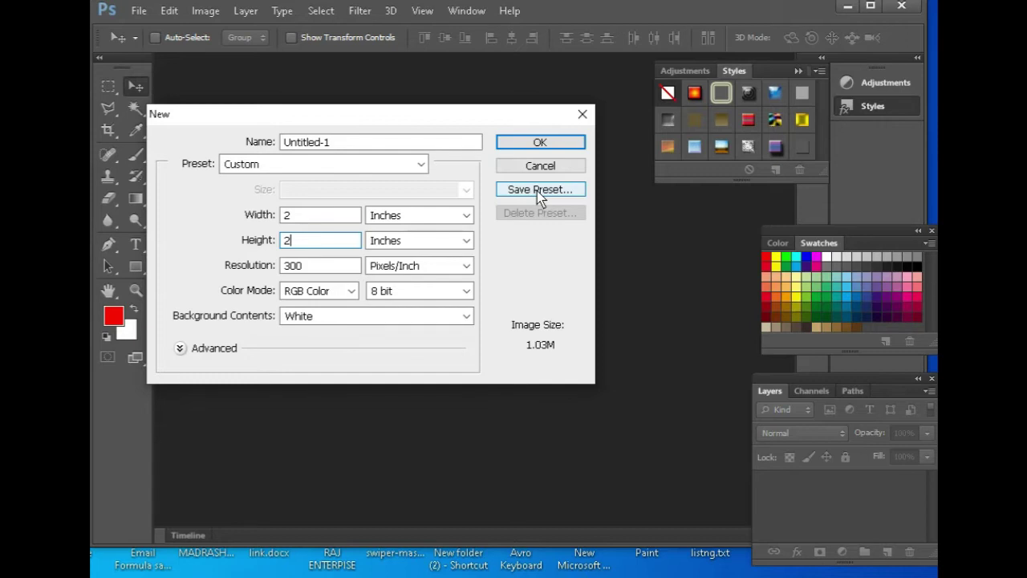
Step: Save the document settings as a preset named 2 in X 2 in and close the setup without creating a document
{"action": "left_click", "coordinate": [537, 191]}
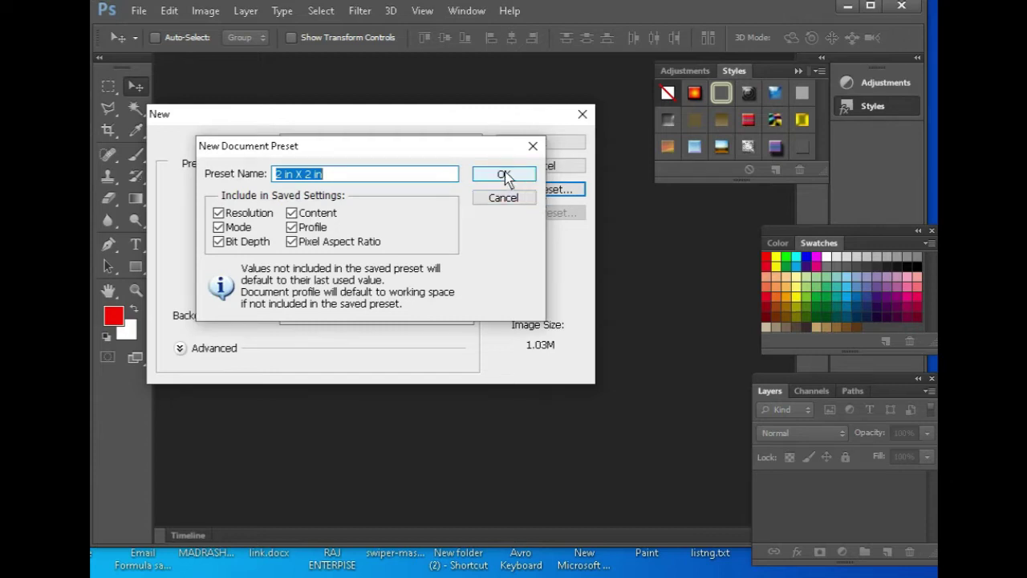
{"action": "left_click", "coordinate": [504, 174]}
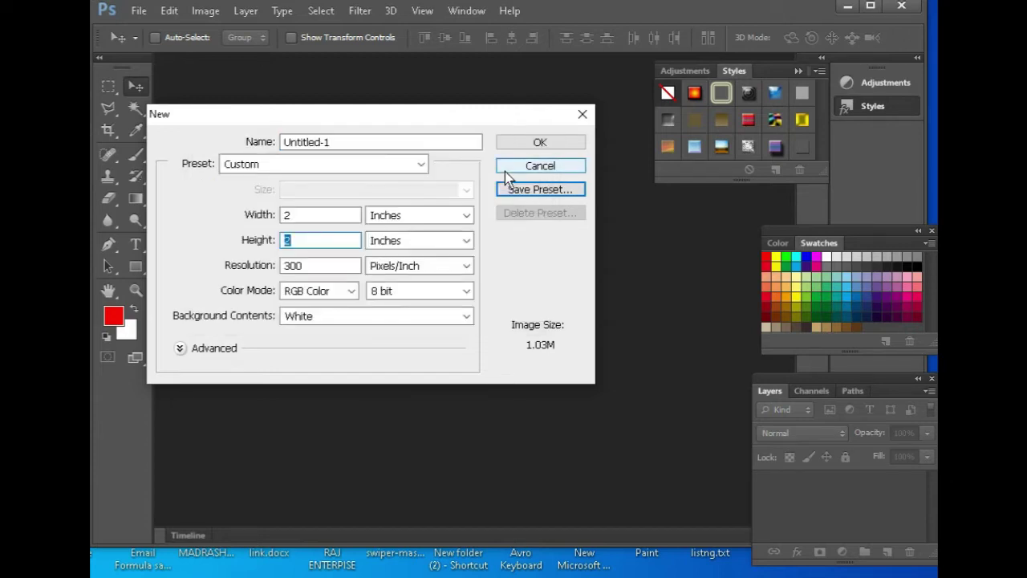
{"action": "left_click", "coordinate": [583, 116]}
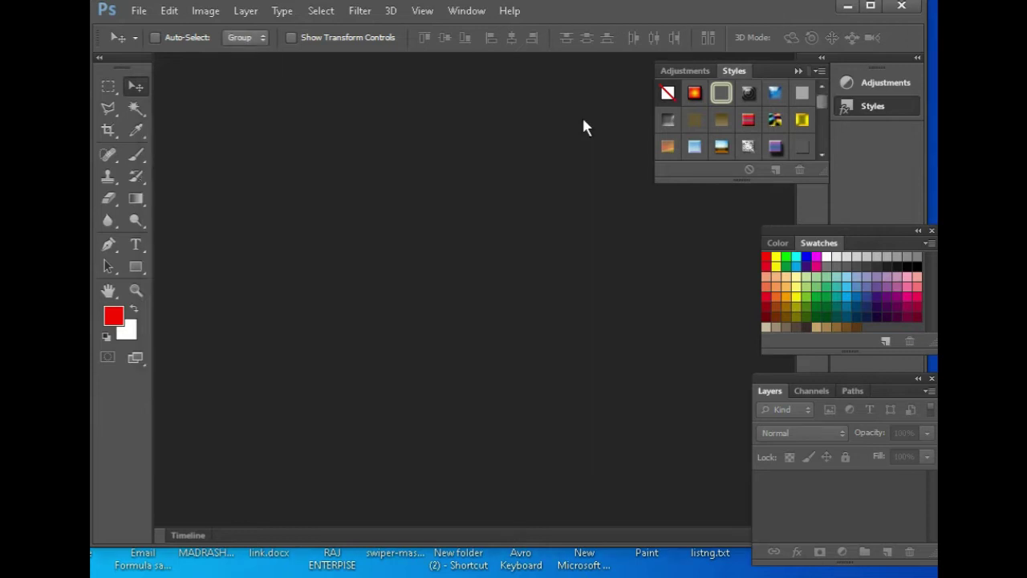
Step: Start a new document and choose the saved 2 in X 2 in preset
{"action": "left_click", "coordinate": [132, 14]}
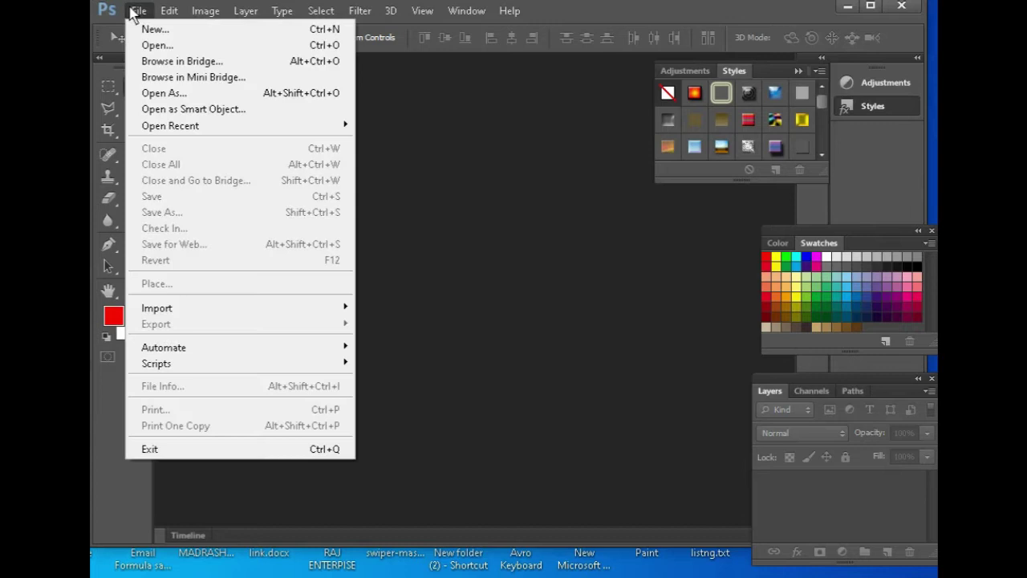
{"action": "left_click", "coordinate": [148, 27]}
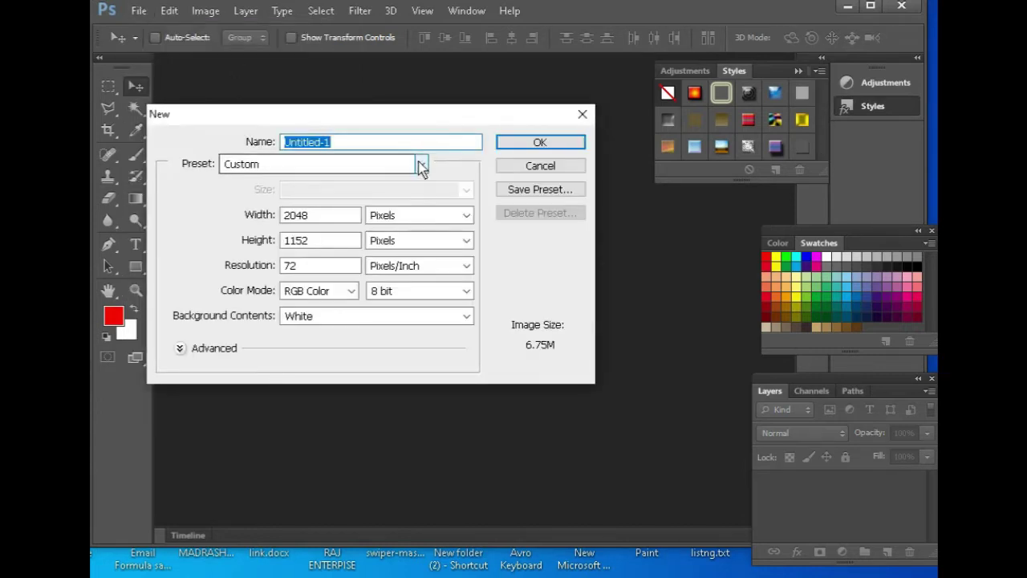
{"action": "left_click", "coordinate": [420, 163]}
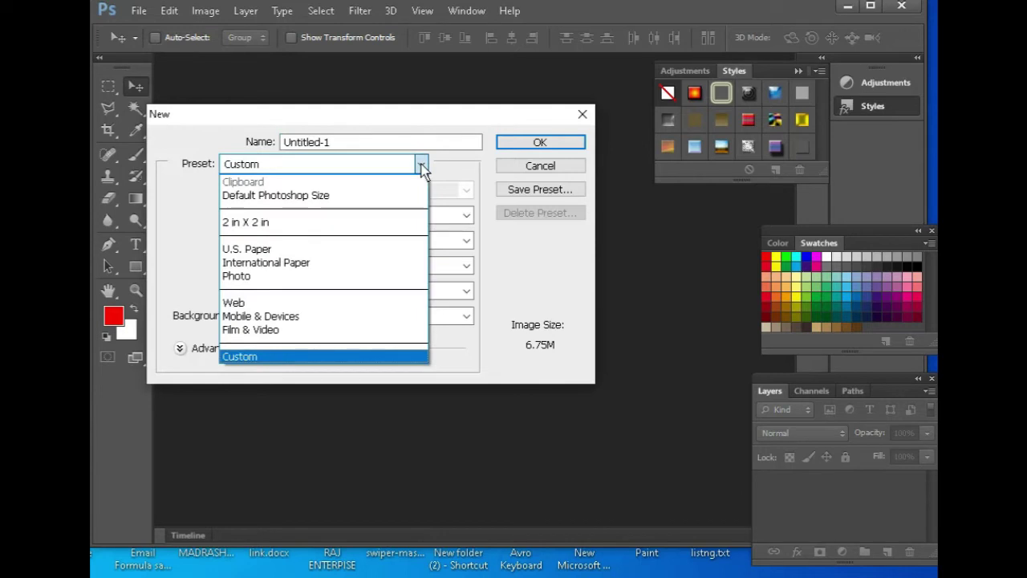
{"action": "left_click", "coordinate": [289, 225]}
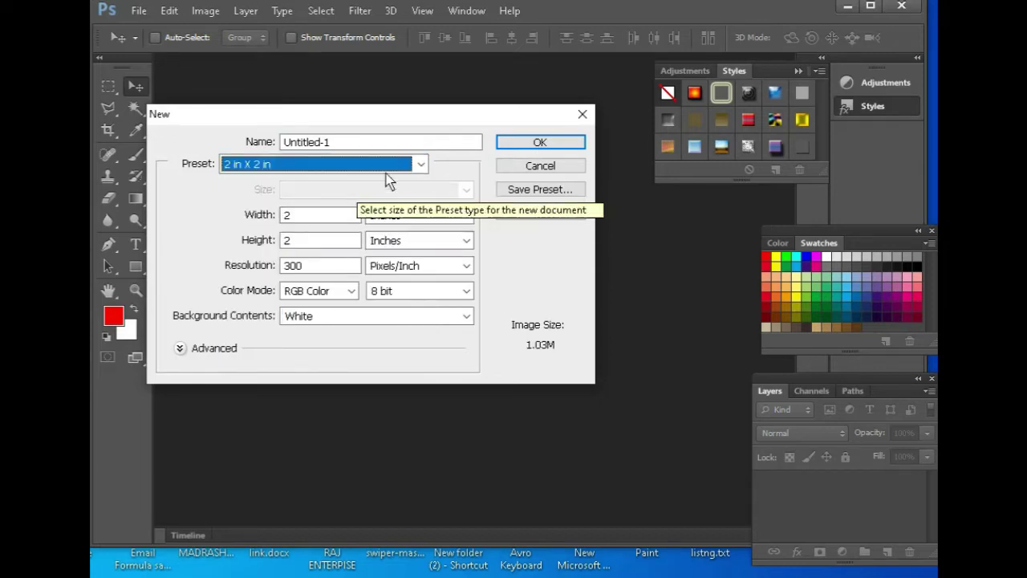
Step: Switch the new document's preset to U.S. Paper and back to 2 in X 2 in
{"action": "left_click", "coordinate": [421, 165]}
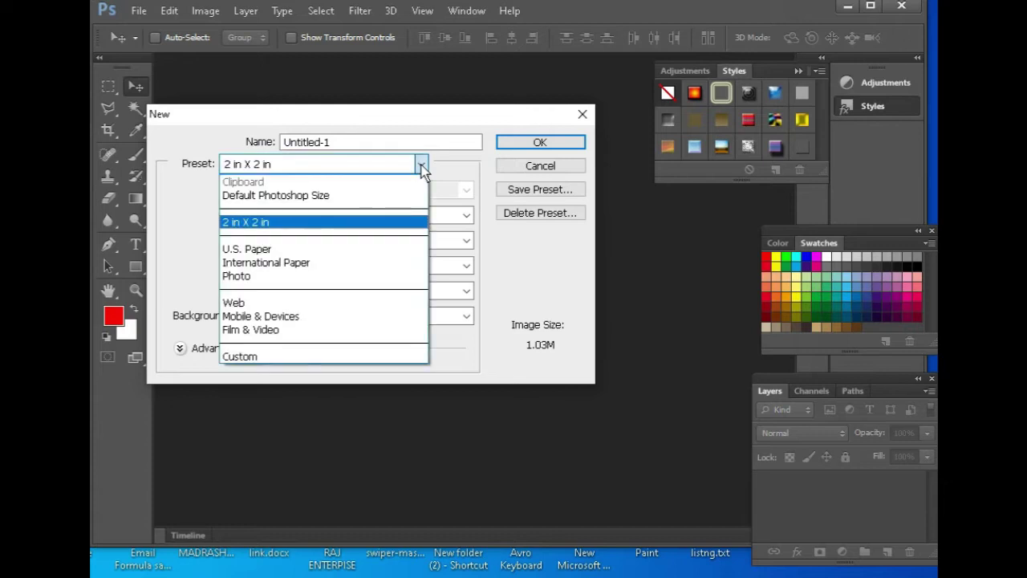
{"action": "left_click", "coordinate": [286, 253]}
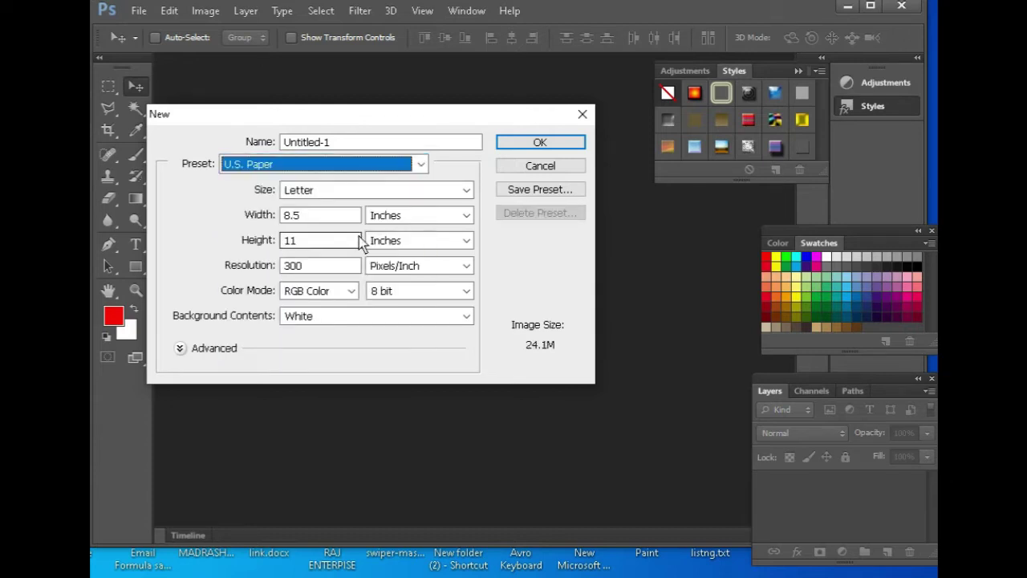
{"action": "left_click", "coordinate": [420, 165]}
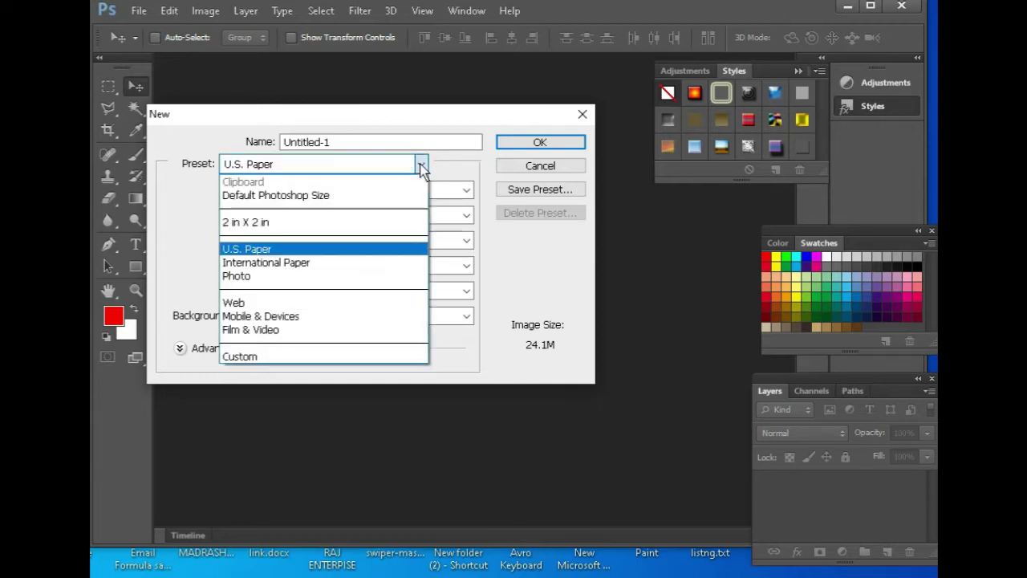
{"action": "left_click", "coordinate": [289, 223]}
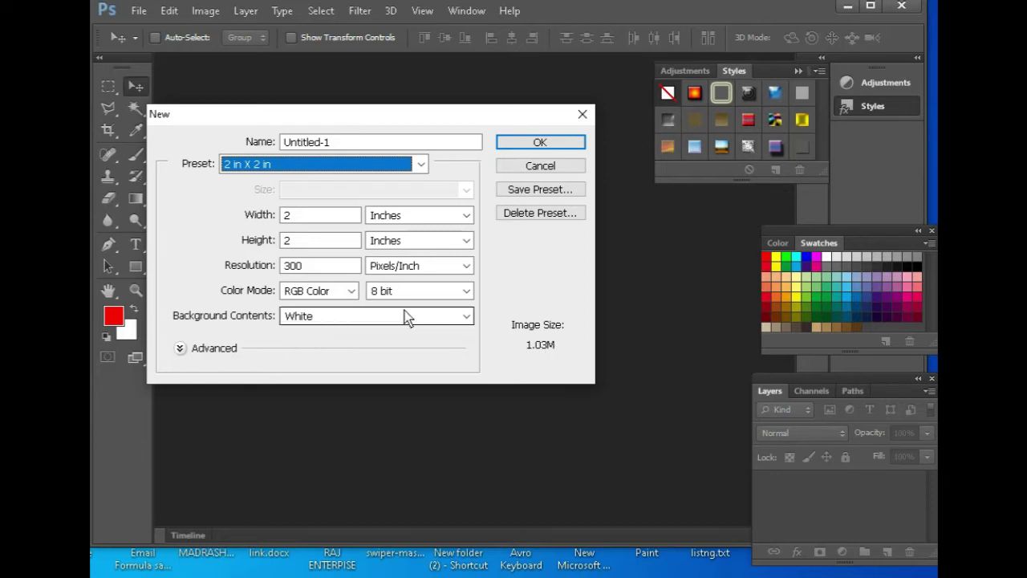
Step: Try a resolution of 100 pixels/inch for the new document, and restore the 2 in X 2 in preset
{"action": "left_click", "coordinate": [324, 266]}
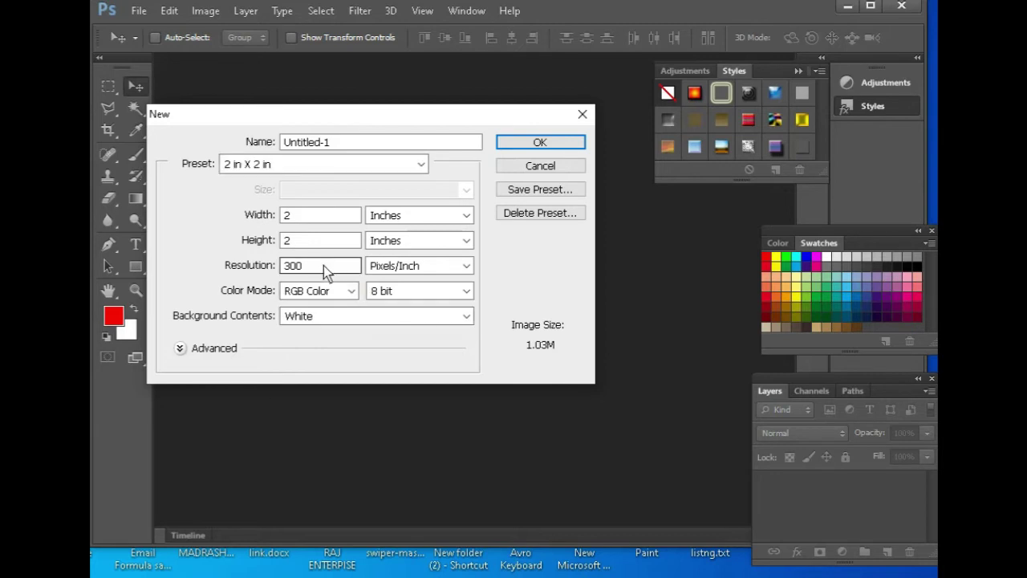
{"action": "key", "text": "BackSpace"}
{"action": "key", "text": "BackSpace"}
{"action": "key", "text": "BackSpace"}
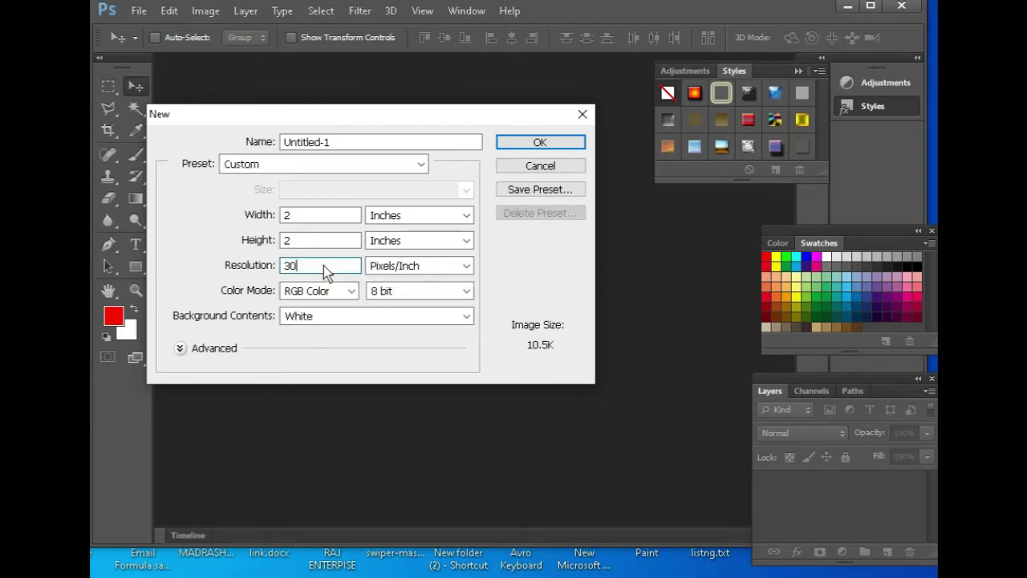
{"action": "type", "text": "1000"}
{"action": "key", "text": "BackSpace"}
{"action": "left_click", "coordinate": [420, 165]}
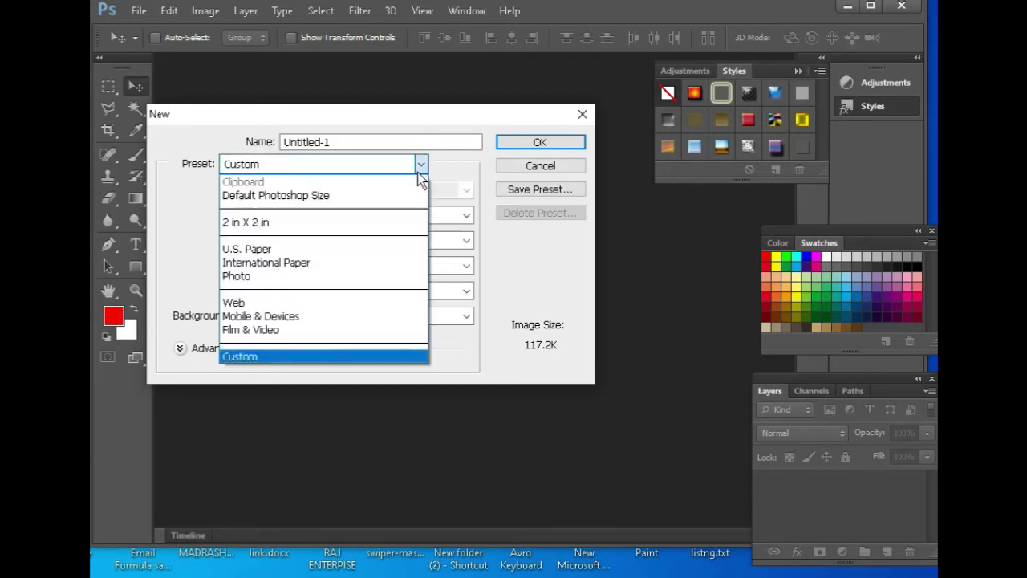
{"action": "left_click", "coordinate": [359, 222]}
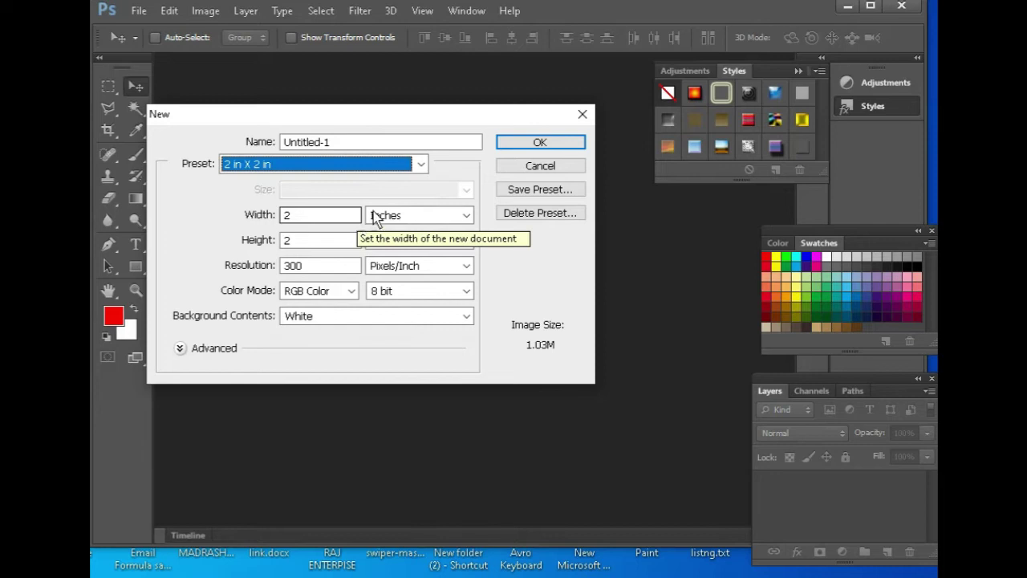
Step: Delete the saved 2 in X 2 in preset and check the list of remaining document presets
{"action": "left_click", "coordinate": [552, 194]}
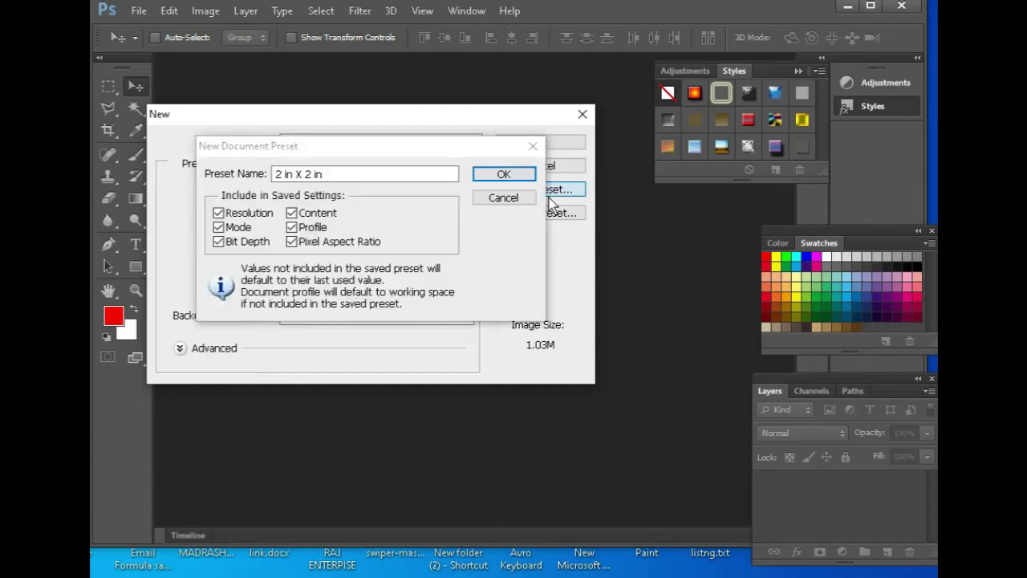
{"action": "left_click", "coordinate": [524, 154]}
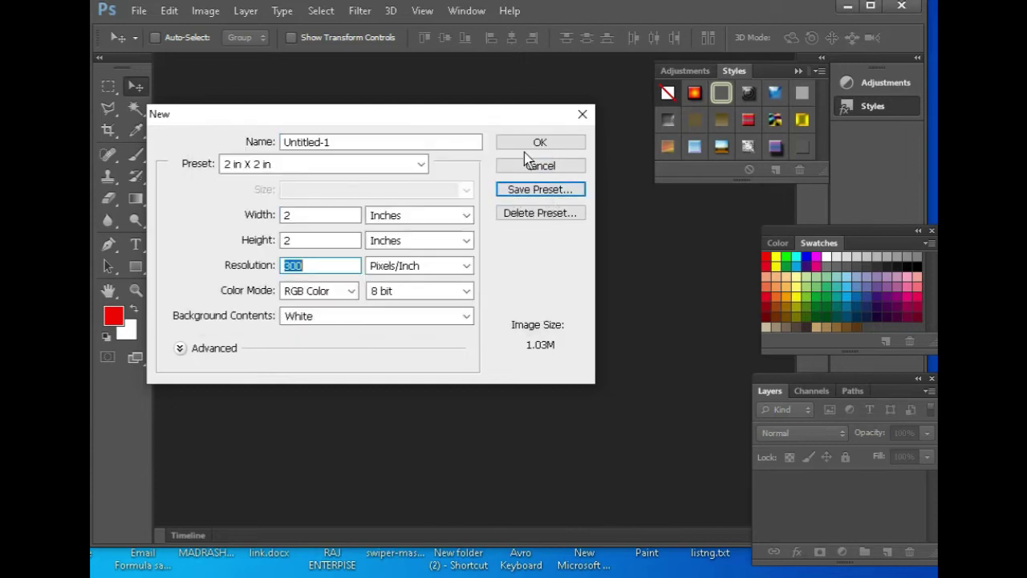
{"action": "left_click", "coordinate": [541, 213]}
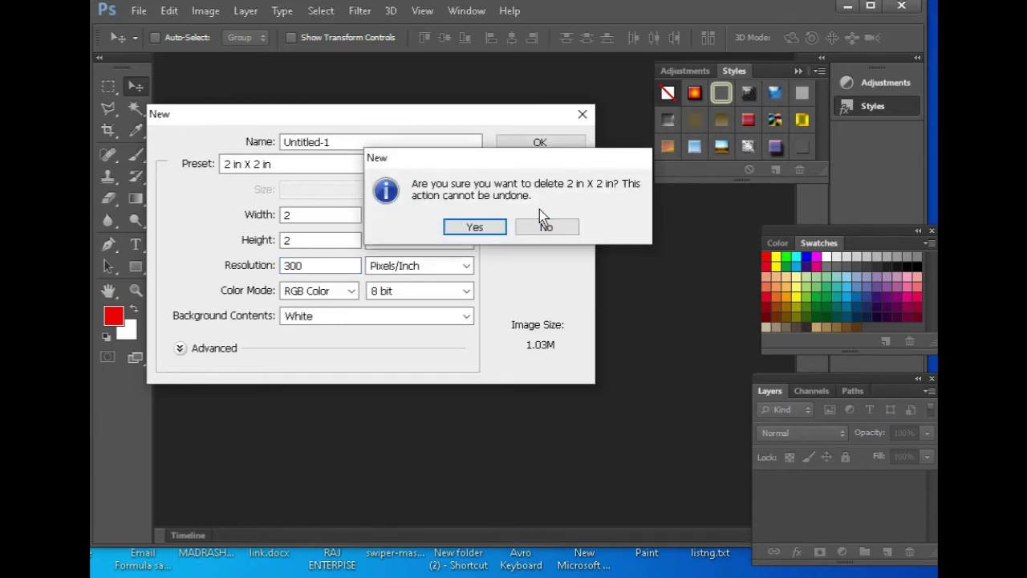
{"action": "left_click", "coordinate": [480, 228]}
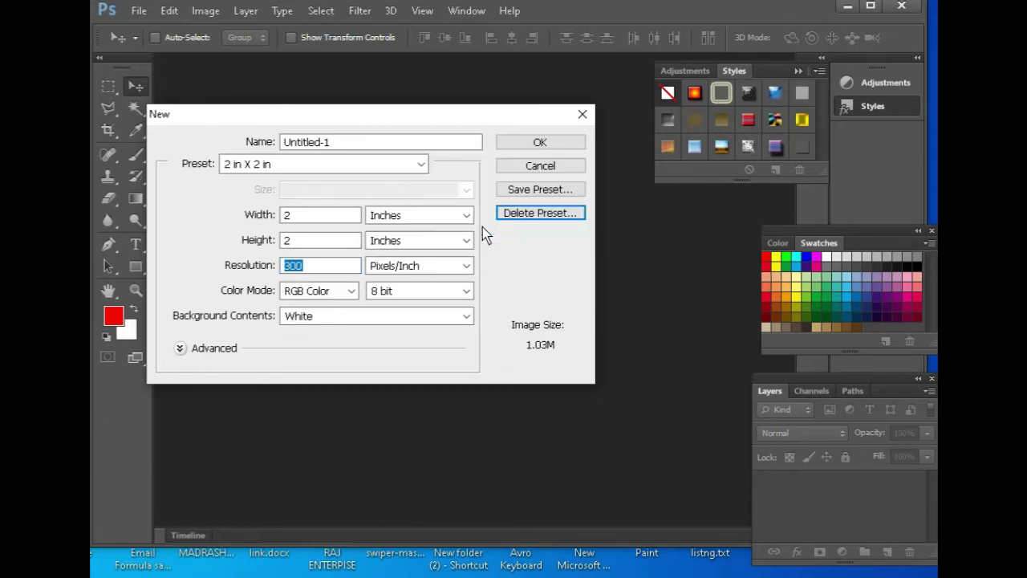
{"action": "left_click", "coordinate": [421, 167]}
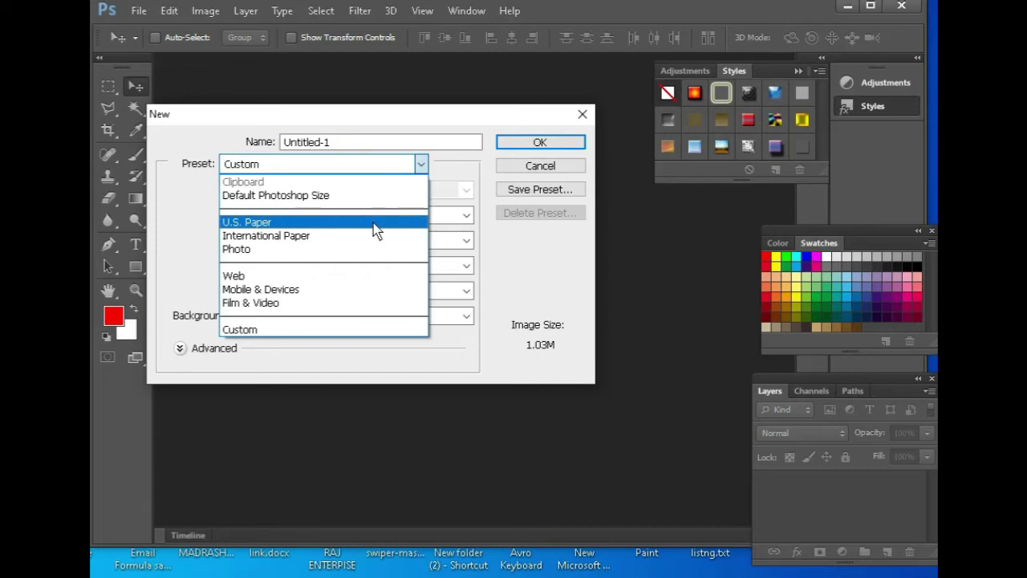
{"action": "left_click", "coordinate": [525, 269]}
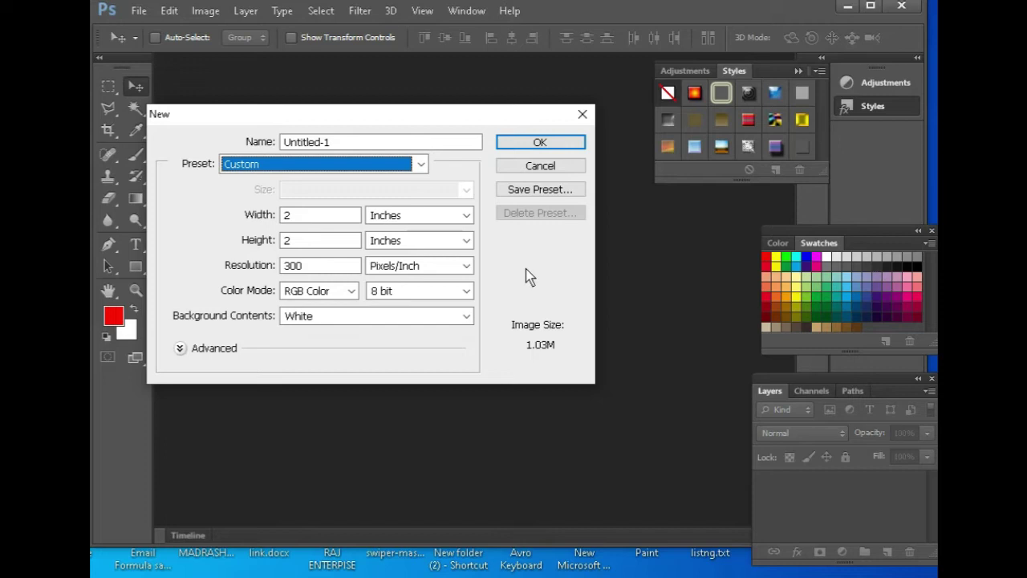
Step: Switch the new document's width and height units to Pixels
{"action": "left_click", "coordinate": [467, 215]}
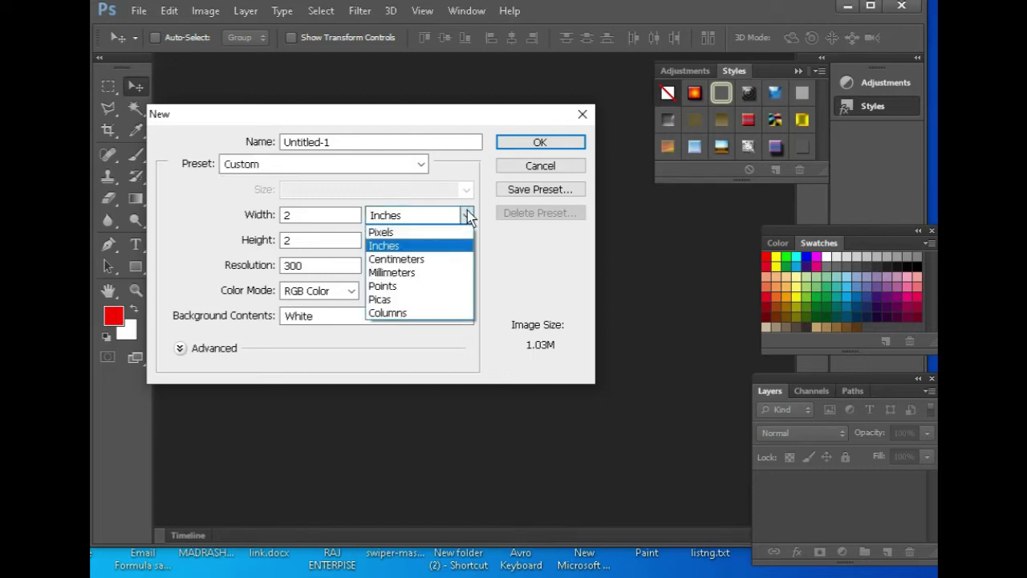
{"action": "left_click", "coordinate": [391, 232]}
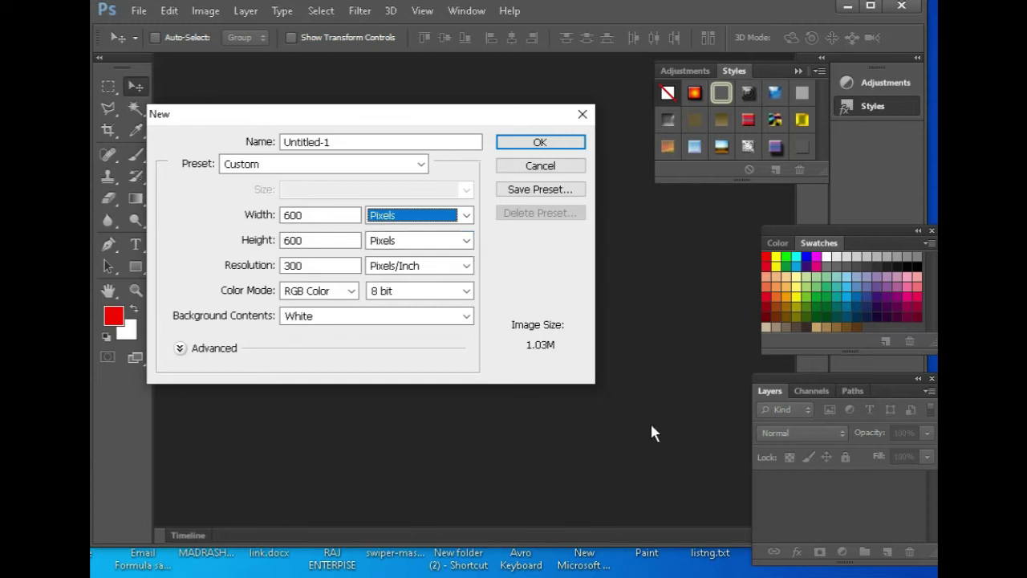
{"action": "left_click", "coordinate": [775, 577]}
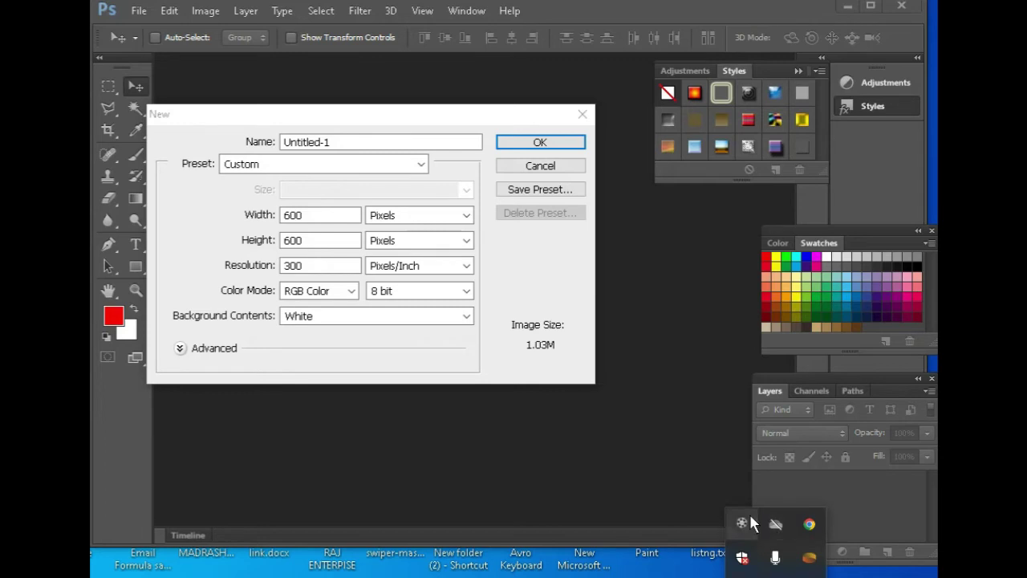
{"action": "left_click", "coordinate": [742, 524]}
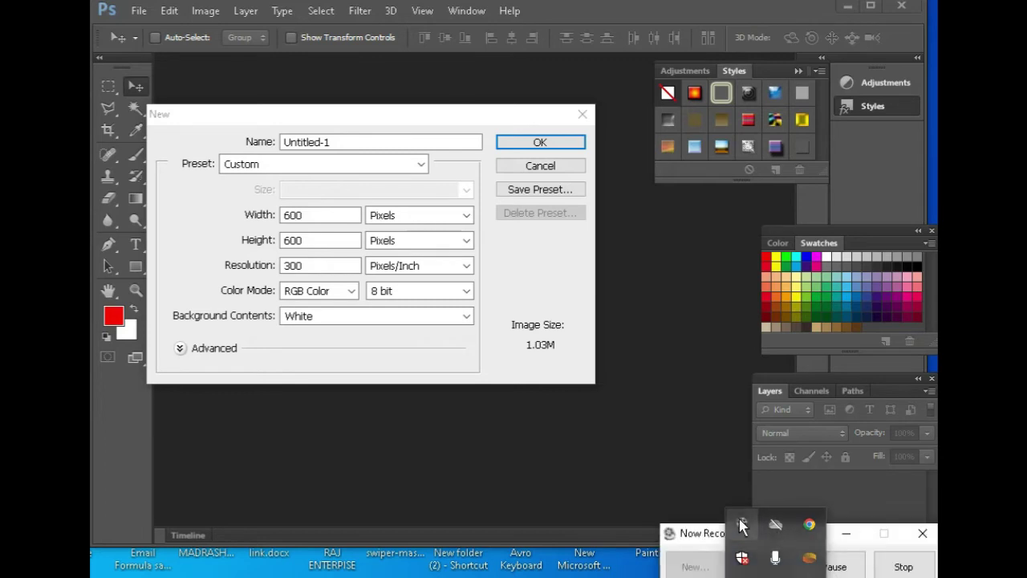
{"action": "left_click", "coordinate": [837, 568]}
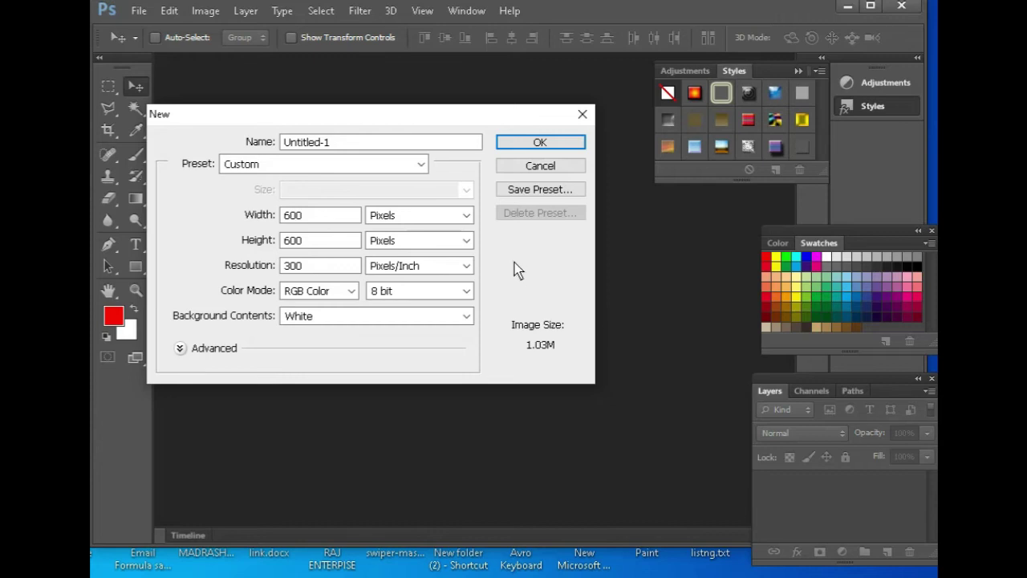
Step: Set the new document's width and height units back to Inches
{"action": "left_click", "coordinate": [466, 217]}
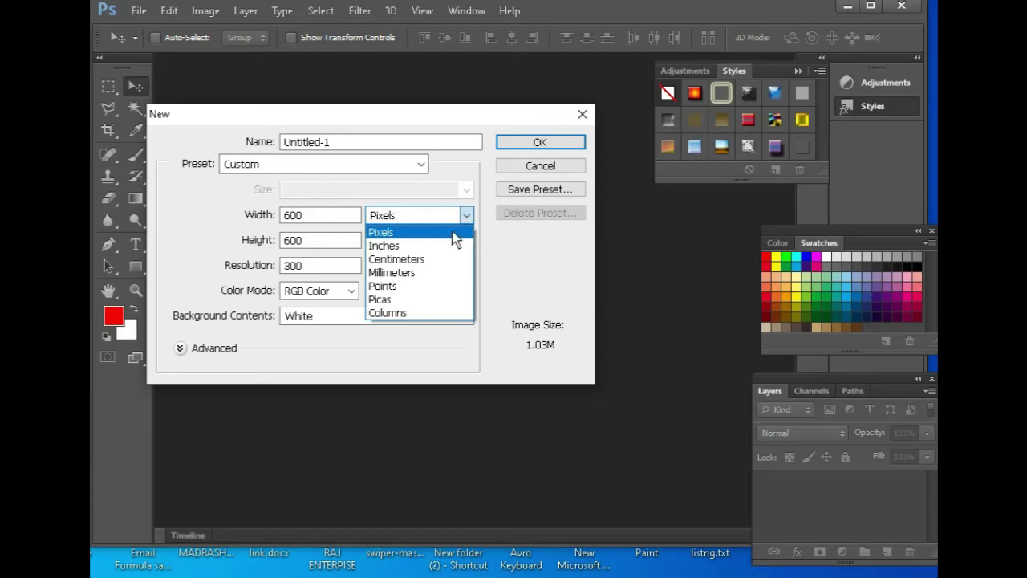
{"action": "left_click", "coordinate": [450, 246]}
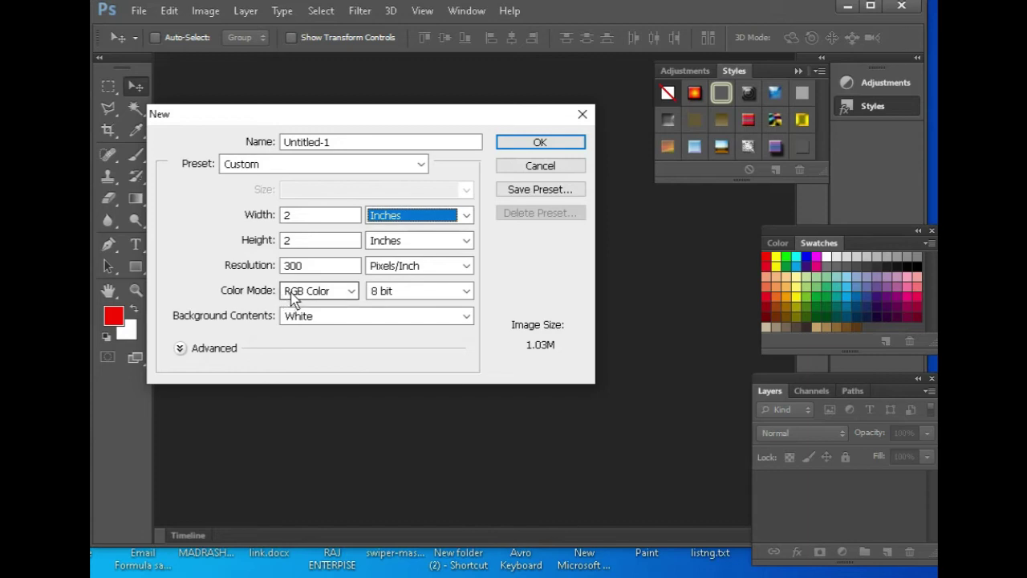
Step: Try CMYK Color as the new document's color mode and switch back to RGB Color
{"action": "left_click", "coordinate": [354, 291]}
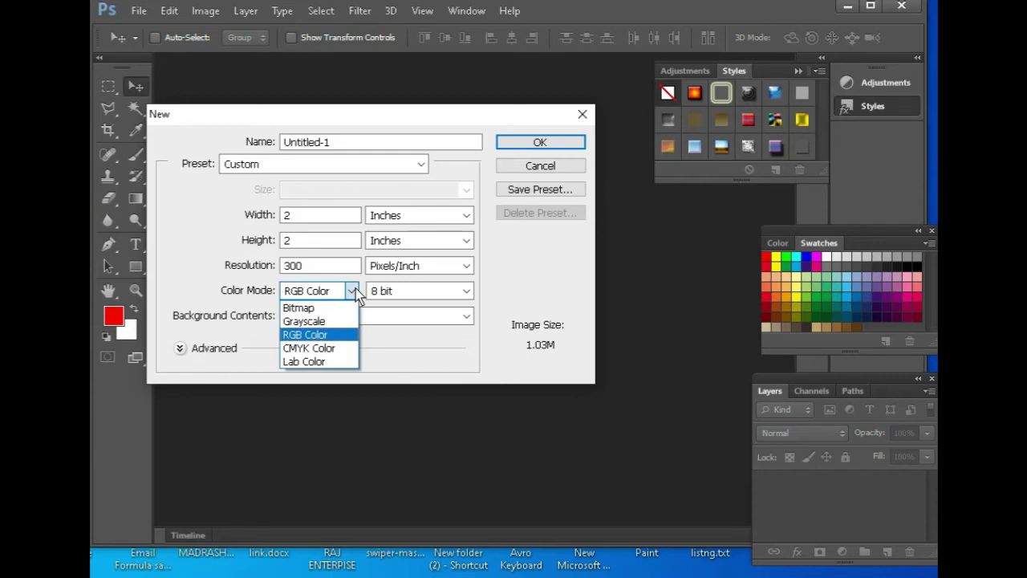
{"action": "left_click", "coordinate": [329, 349]}
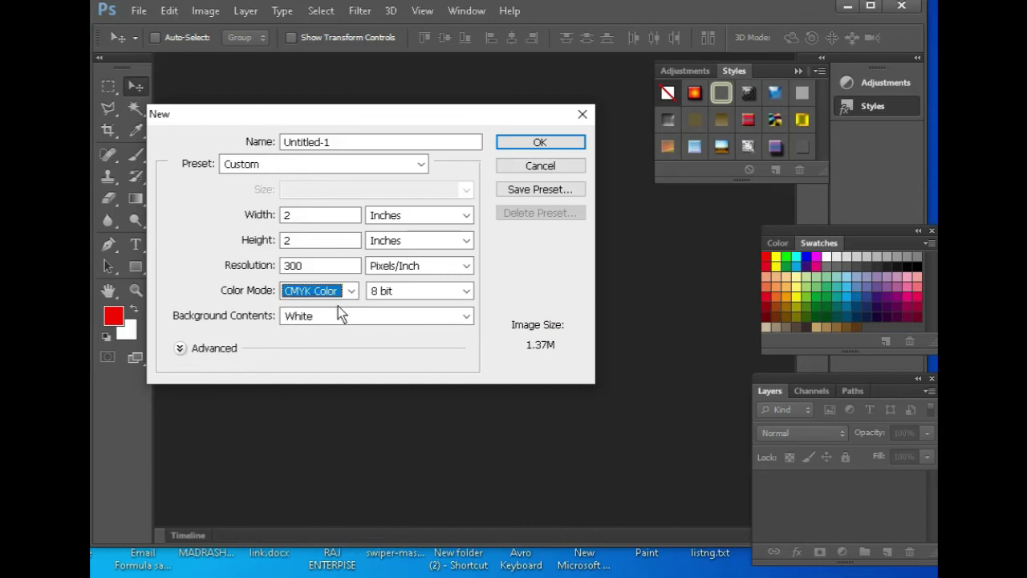
{"action": "key", "text": "shift+Tab"}
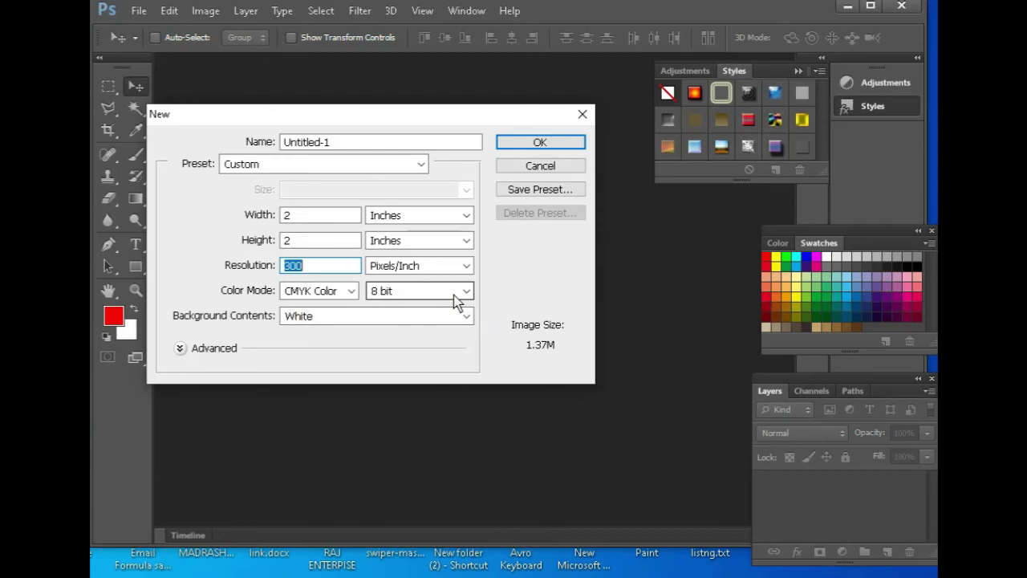
{"action": "left_click", "coordinate": [356, 293]}
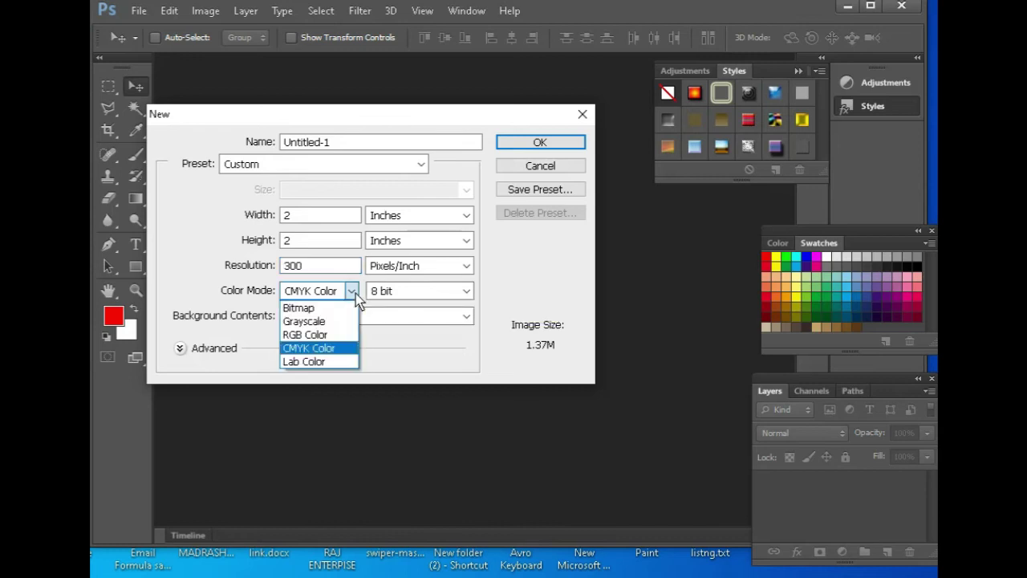
{"action": "left_click", "coordinate": [295, 336]}
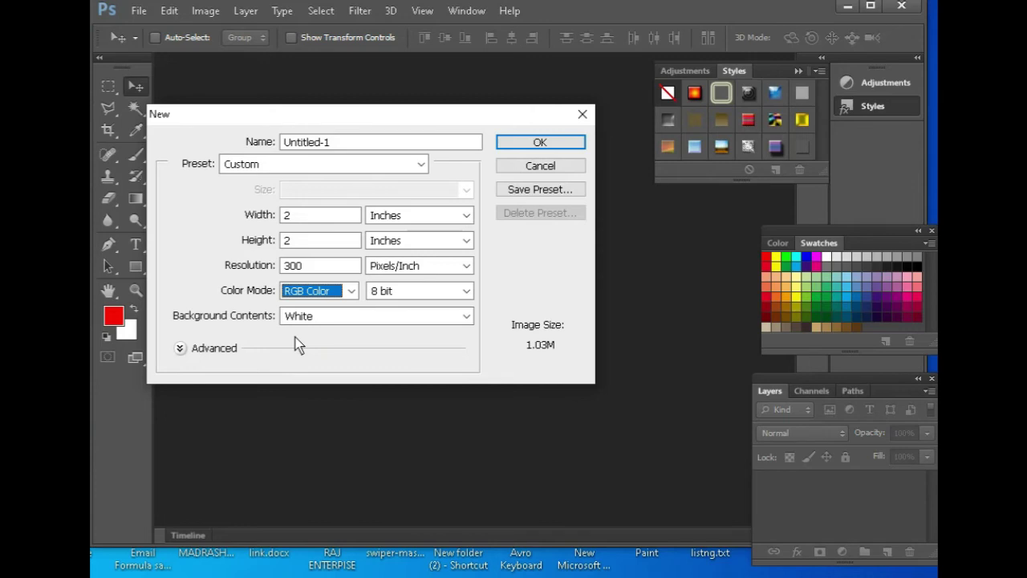
Step: Set the color mode to CMYK Color and create the document with White background contents
{"action": "left_click", "coordinate": [352, 291]}
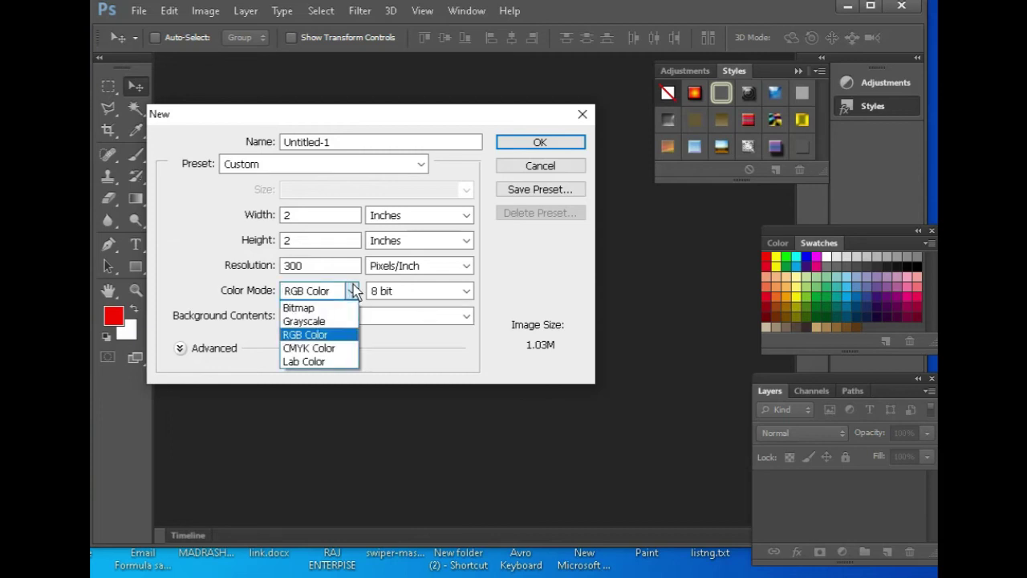
{"action": "left_click", "coordinate": [321, 343]}
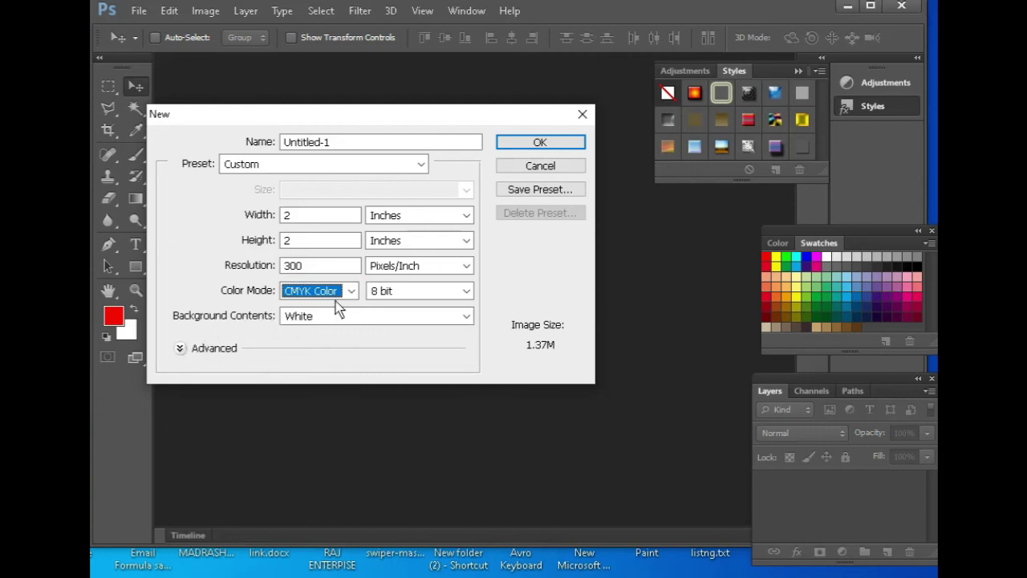
{"action": "left_click", "coordinate": [466, 315]}
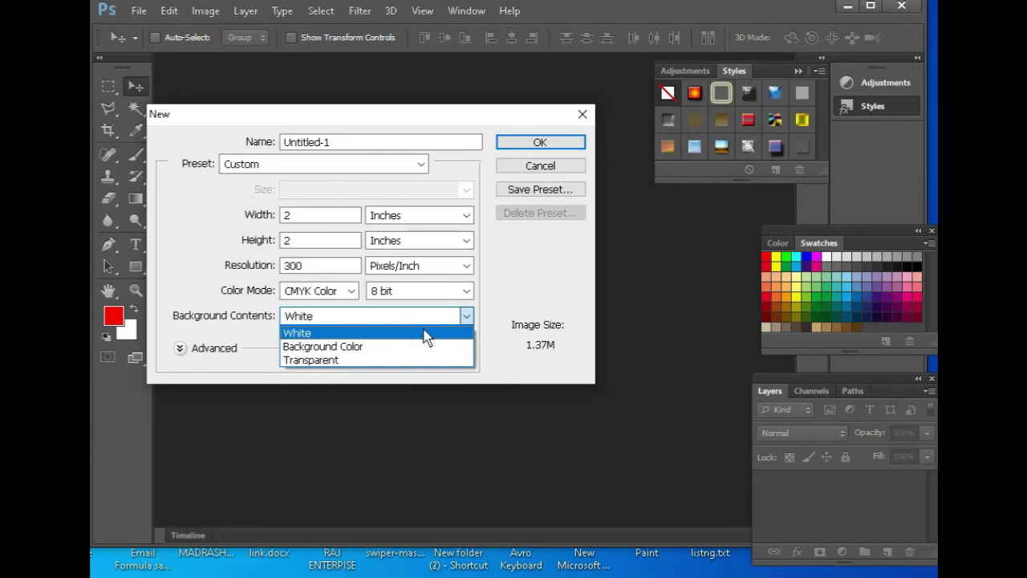
{"action": "left_click", "coordinate": [539, 143]}
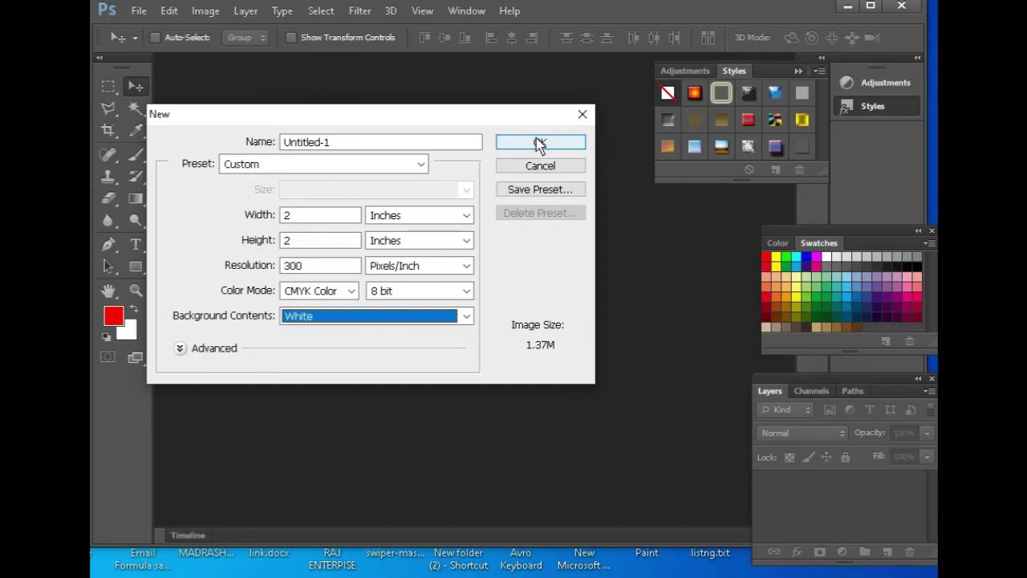
{"action": "left_click", "coordinate": [537, 143]}
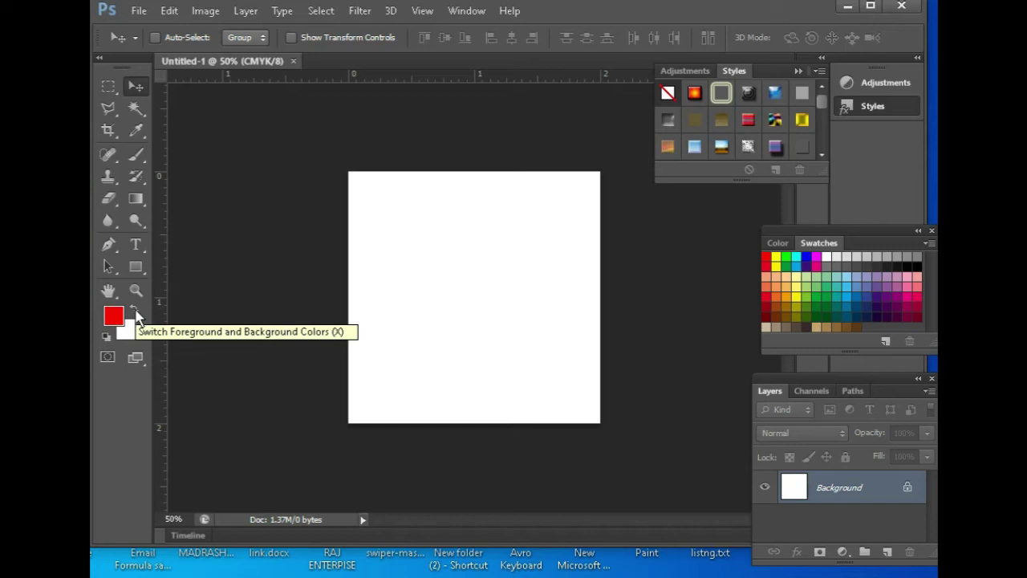
Step: Make pure blue the background color by picking its swatch and swapping foreground and background, and close the document
{"action": "left_click", "coordinate": [807, 257]}
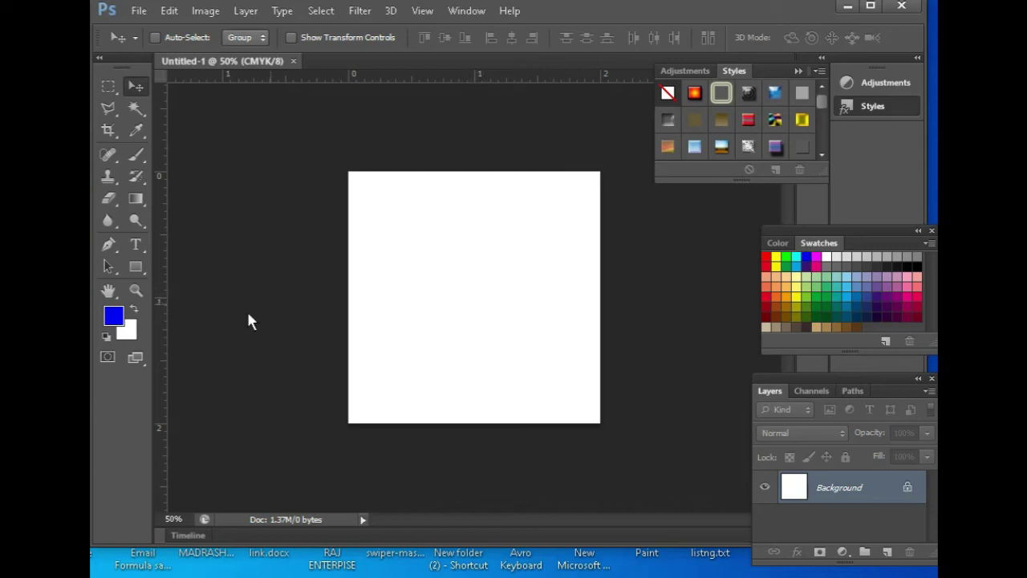
{"action": "left_click", "coordinate": [134, 313]}
{"action": "left_click", "coordinate": [294, 61]}
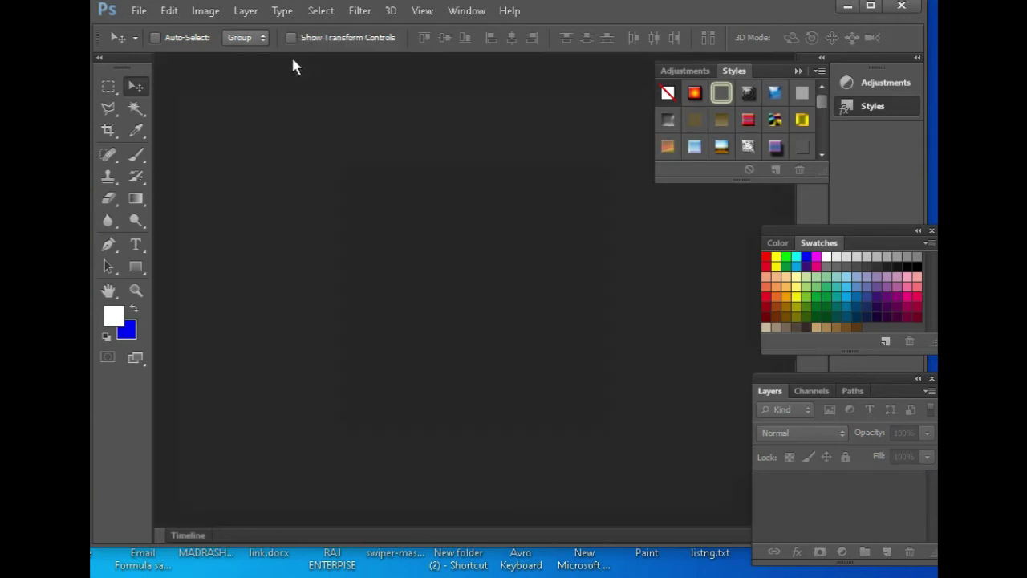
Step: Create another document with the same White background settings and close it
{"action": "left_click", "coordinate": [132, 14]}
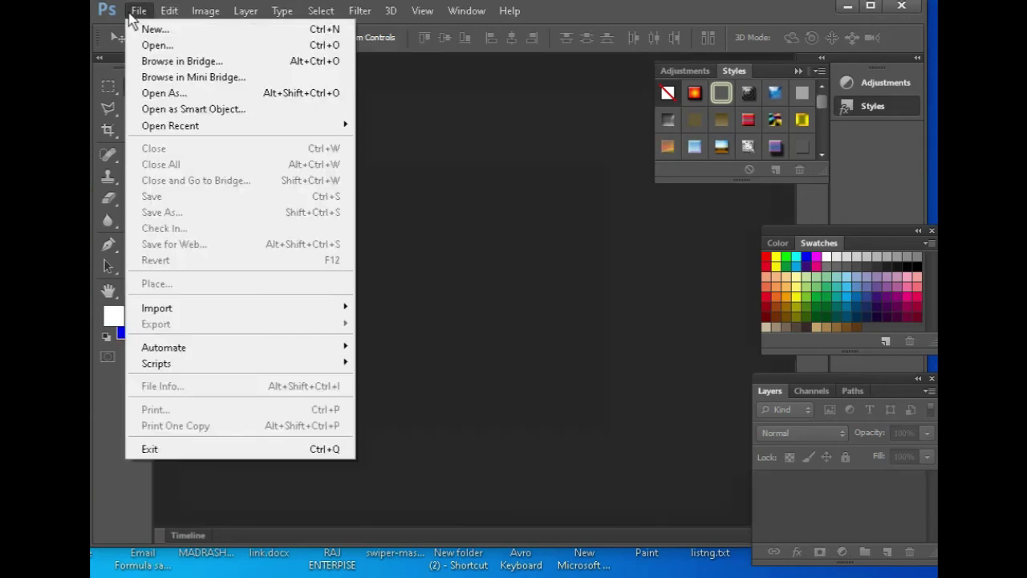
{"action": "left_click", "coordinate": [141, 28]}
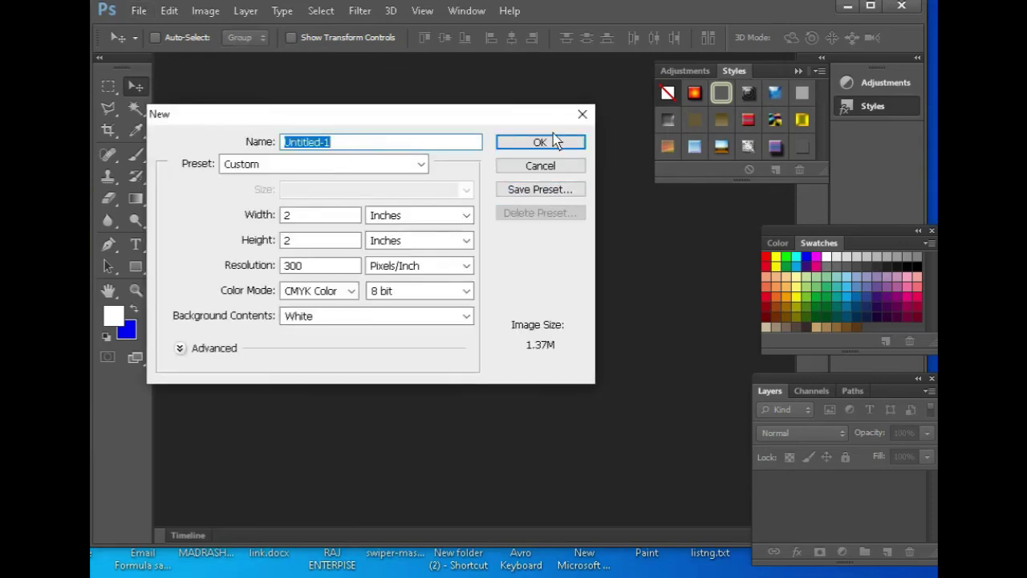
{"action": "left_click", "coordinate": [553, 142]}
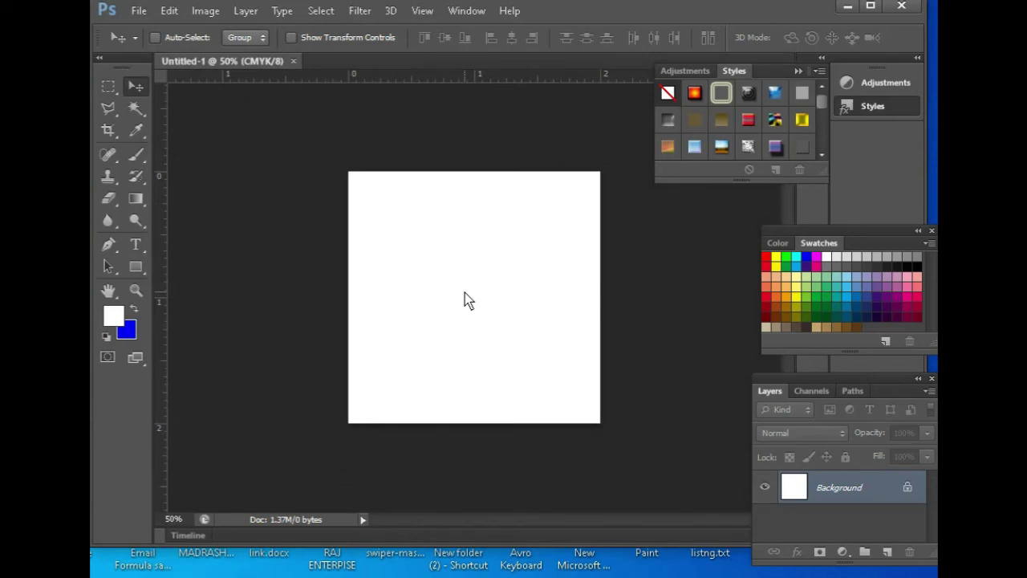
{"action": "left_click", "coordinate": [293, 59]}
Step: Create a new document with its background contents set to Background Color
{"action": "left_click", "coordinate": [144, 14]}
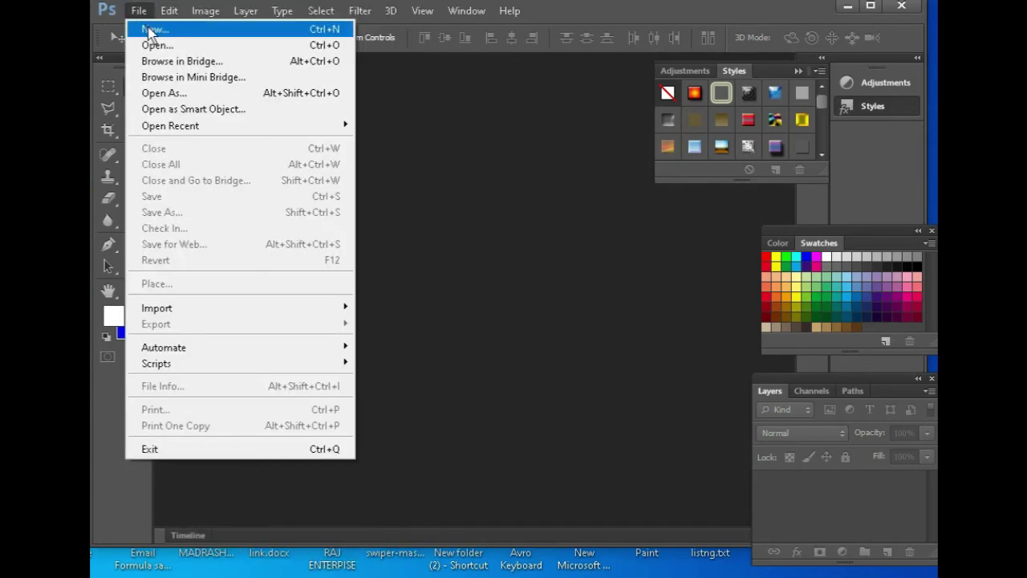
{"action": "left_click", "coordinate": [148, 29]}
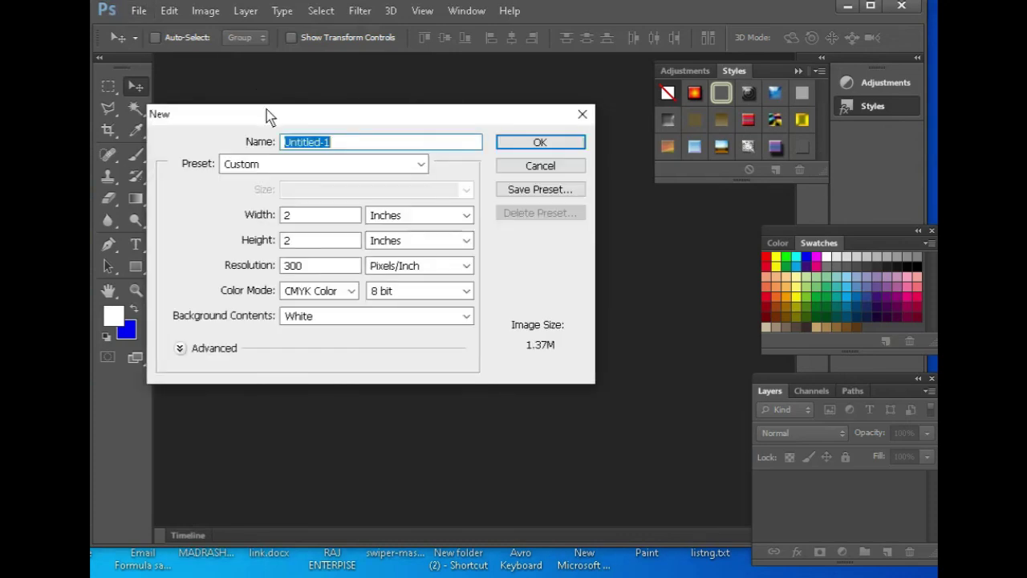
{"action": "left_click", "coordinate": [467, 317]}
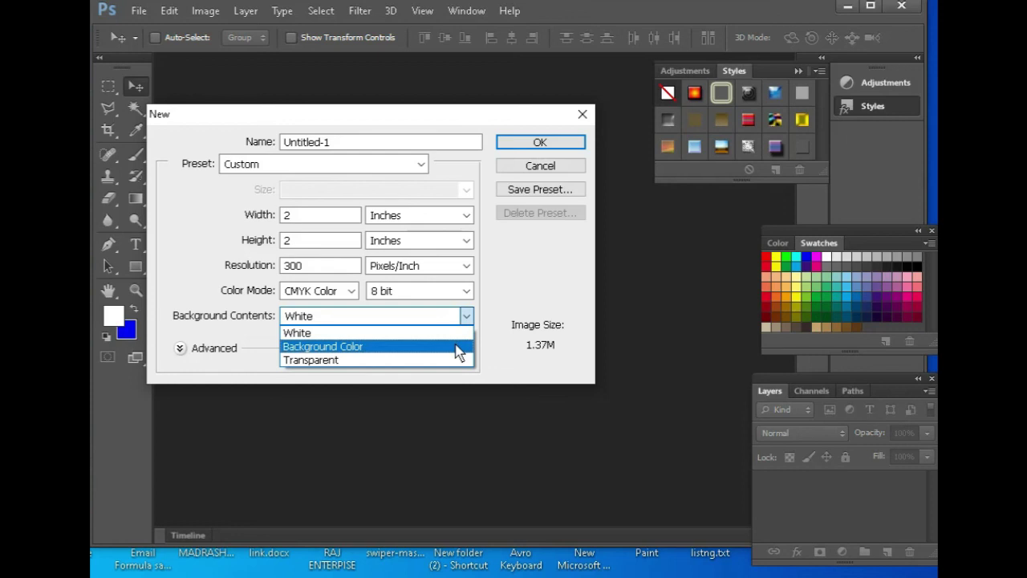
{"action": "left_click", "coordinate": [399, 346]}
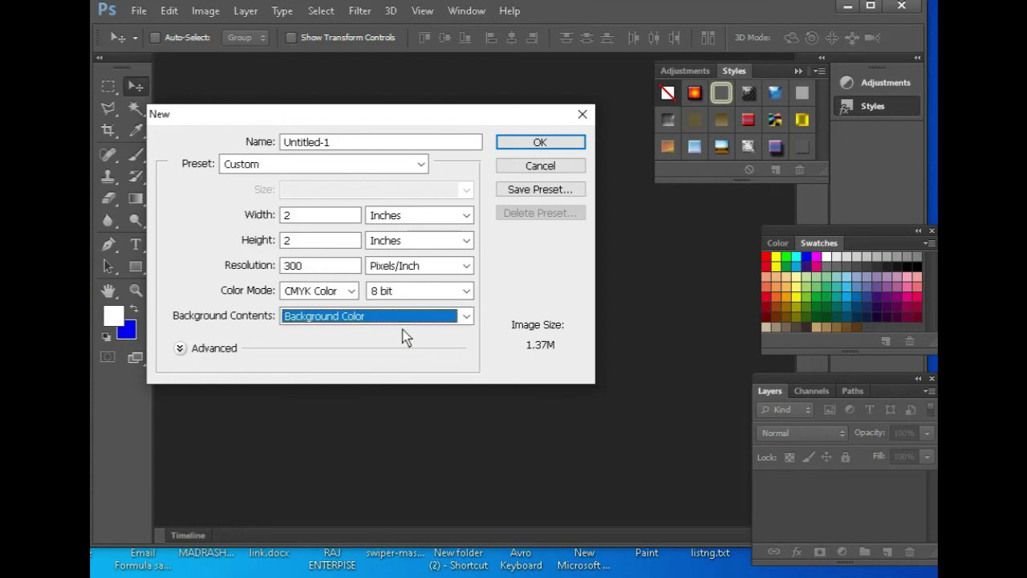
{"action": "left_click", "coordinate": [540, 142]}
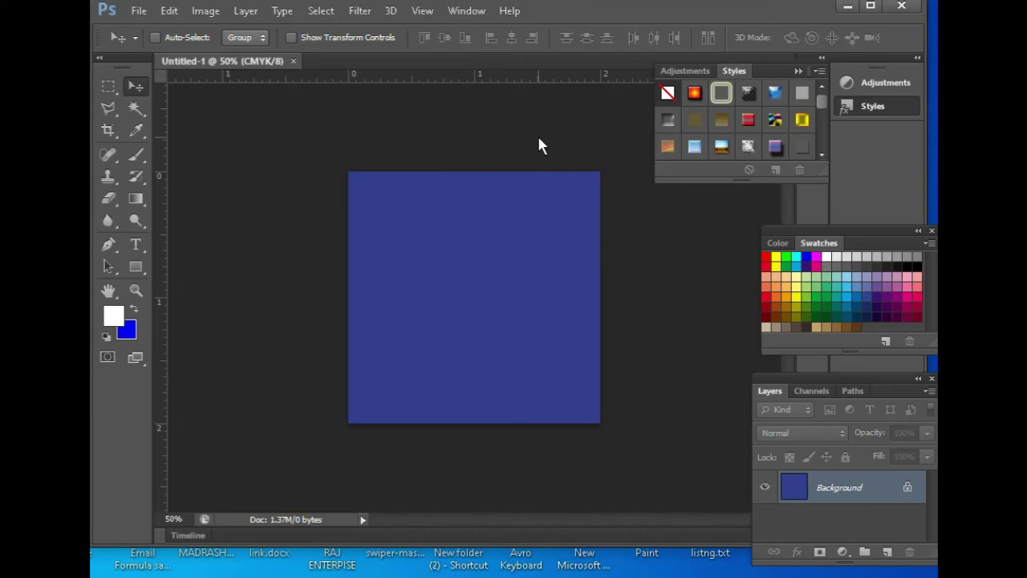
Step: Close the blue document and create a new one with its background contents set to Transparent
{"action": "left_click", "coordinate": [293, 61]}
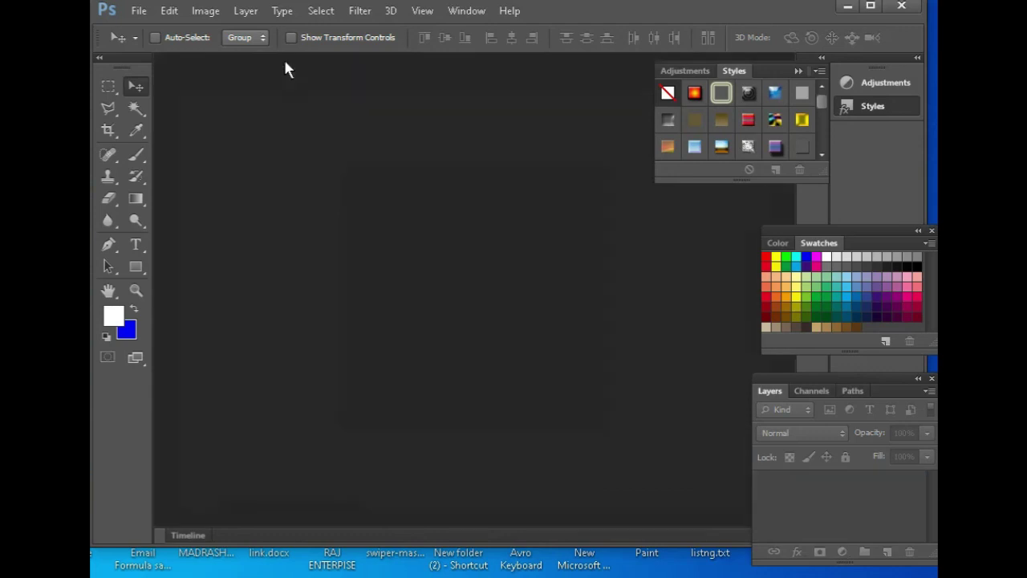
{"action": "left_click", "coordinate": [137, 12]}
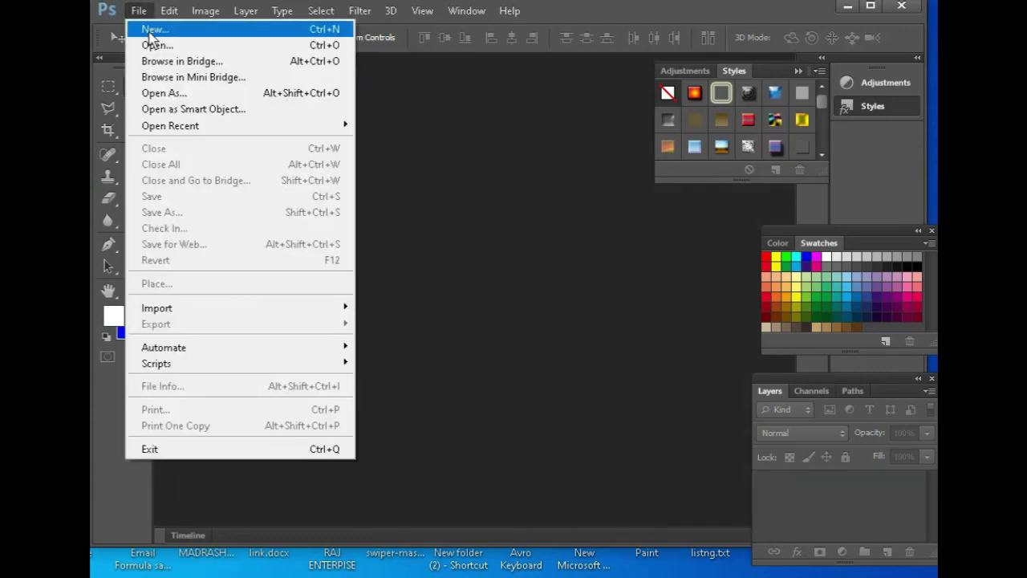
{"action": "left_click", "coordinate": [148, 30]}
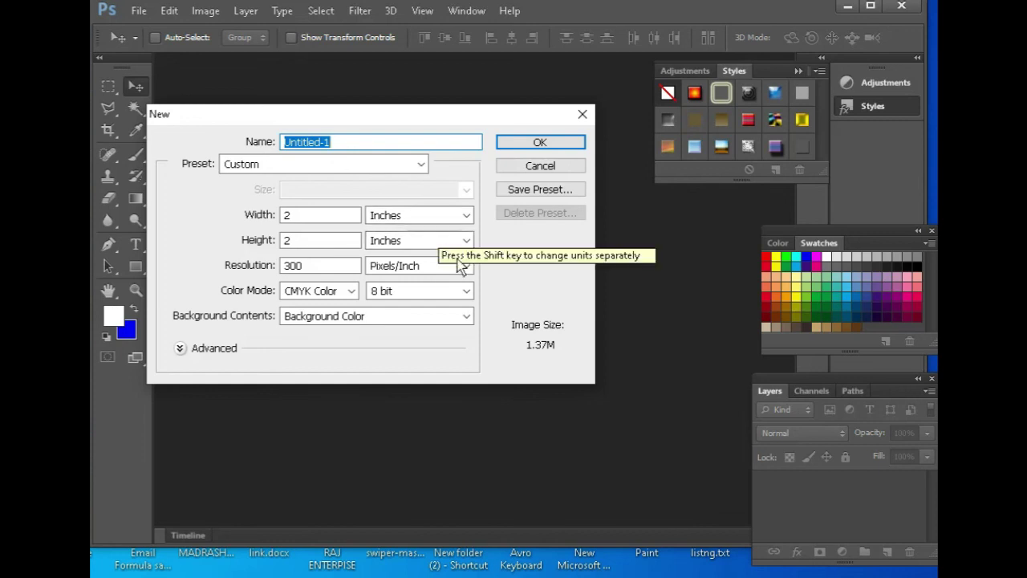
{"action": "left_click", "coordinate": [466, 317]}
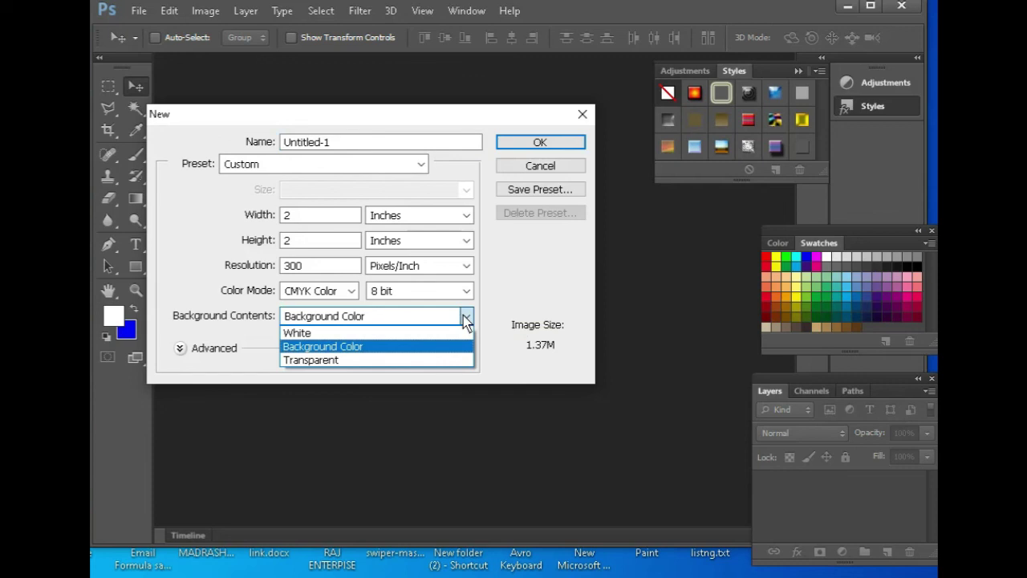
{"action": "left_click", "coordinate": [372, 360]}
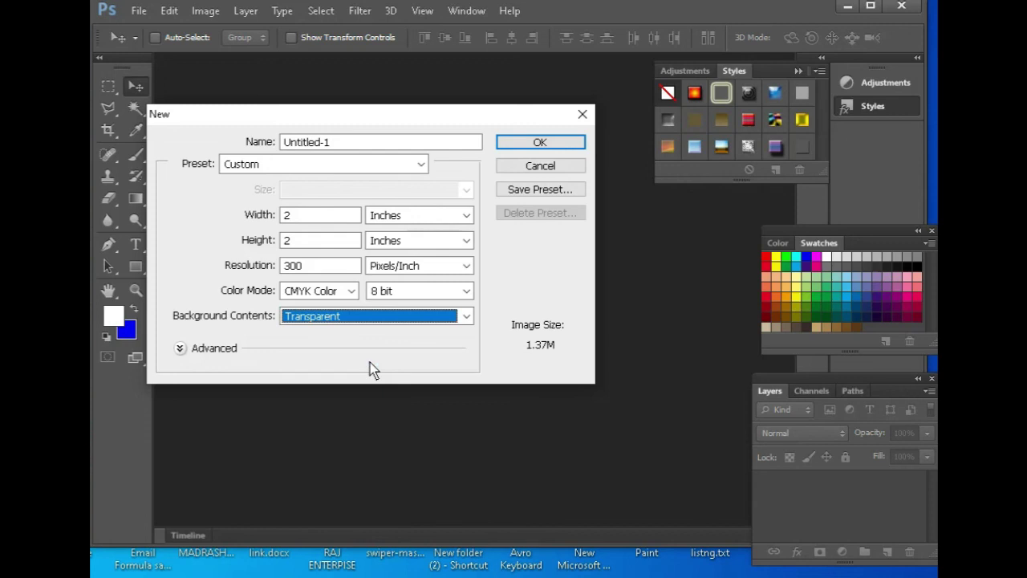
{"action": "left_click", "coordinate": [515, 142]}
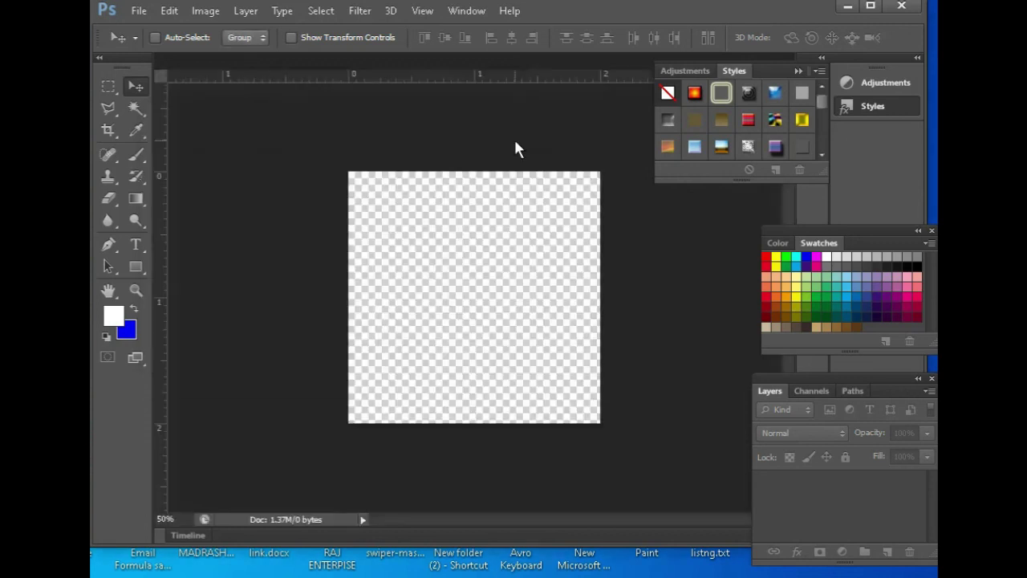